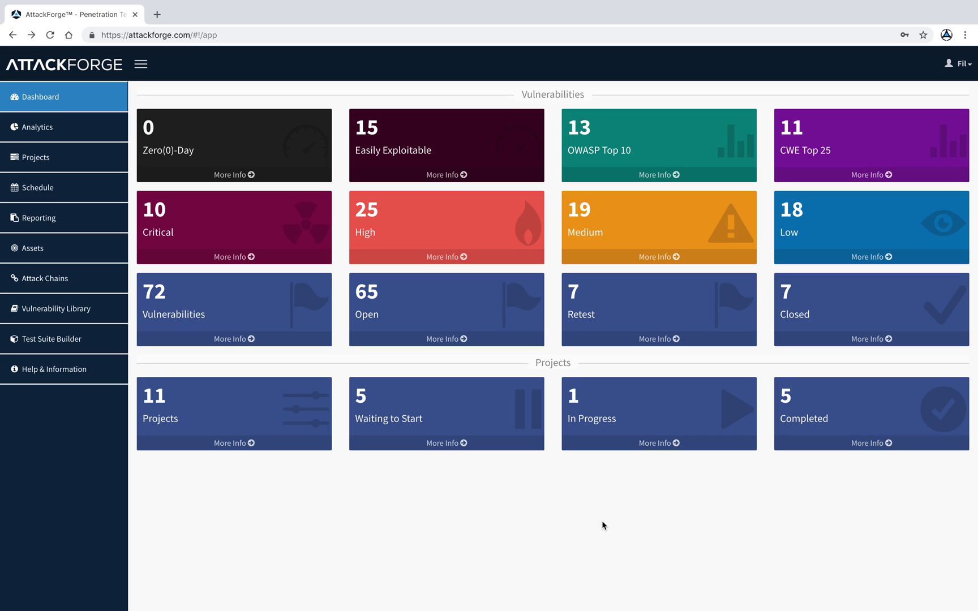
# Review the 72 Vulnerabilities list, then return to the Dashboard and open Projects.
pyautogui.click(259, 286)
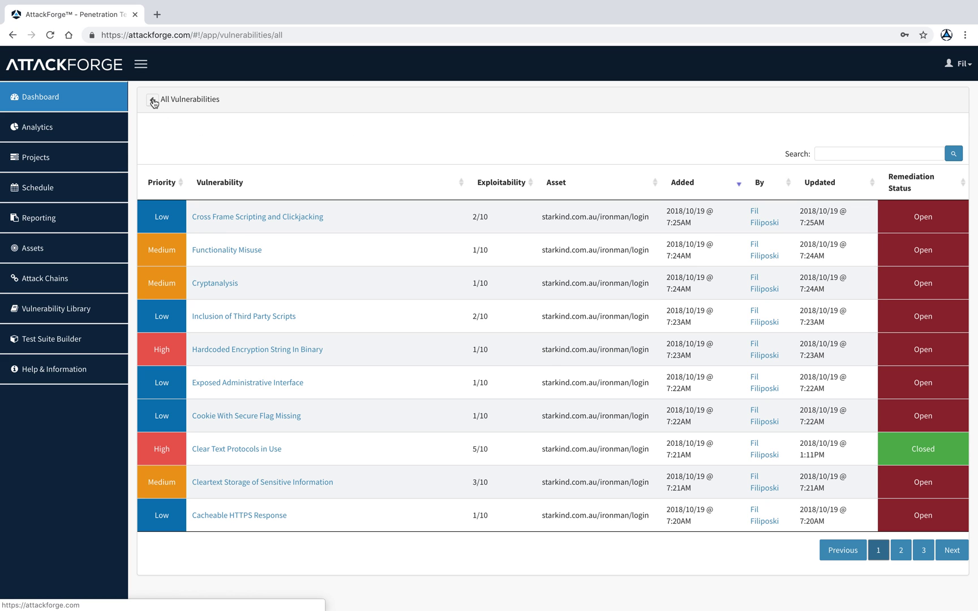
pyautogui.click(153, 100)
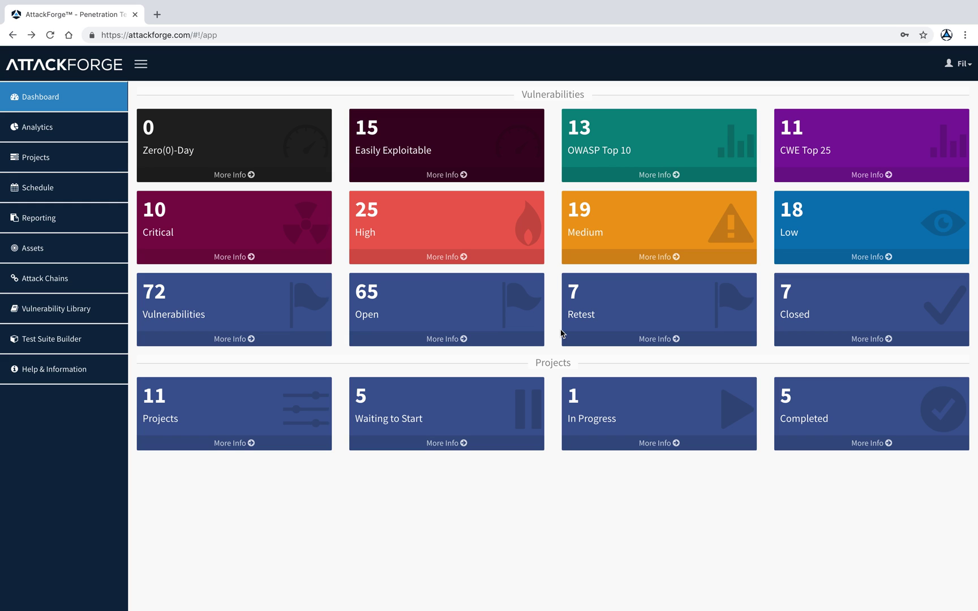
pyautogui.click(72, 157)
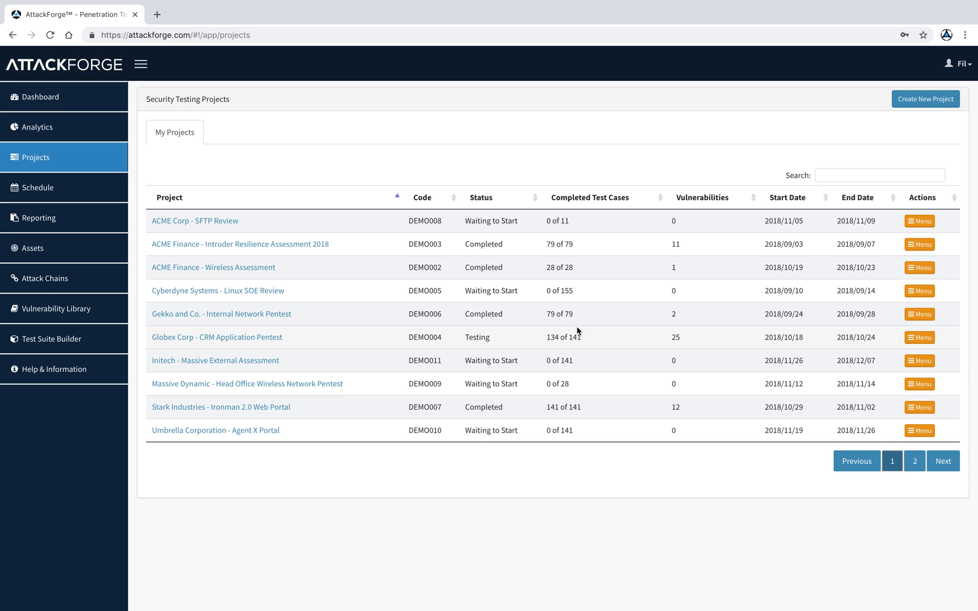
# Start a new project and enter its name and the project code AF001.
pyautogui.click(921, 100)
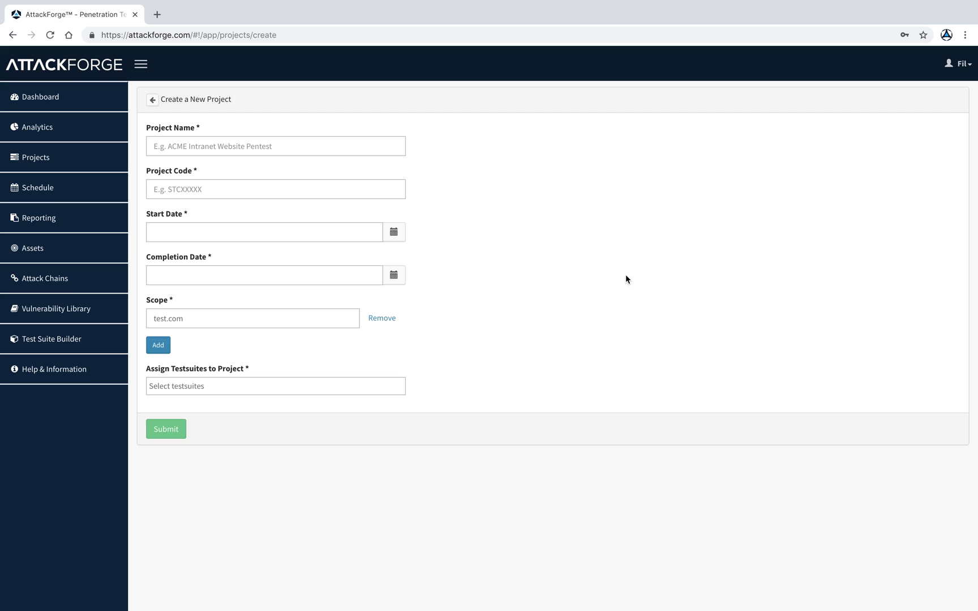
pyautogui.click(294, 146)
pyautogui.write('F')
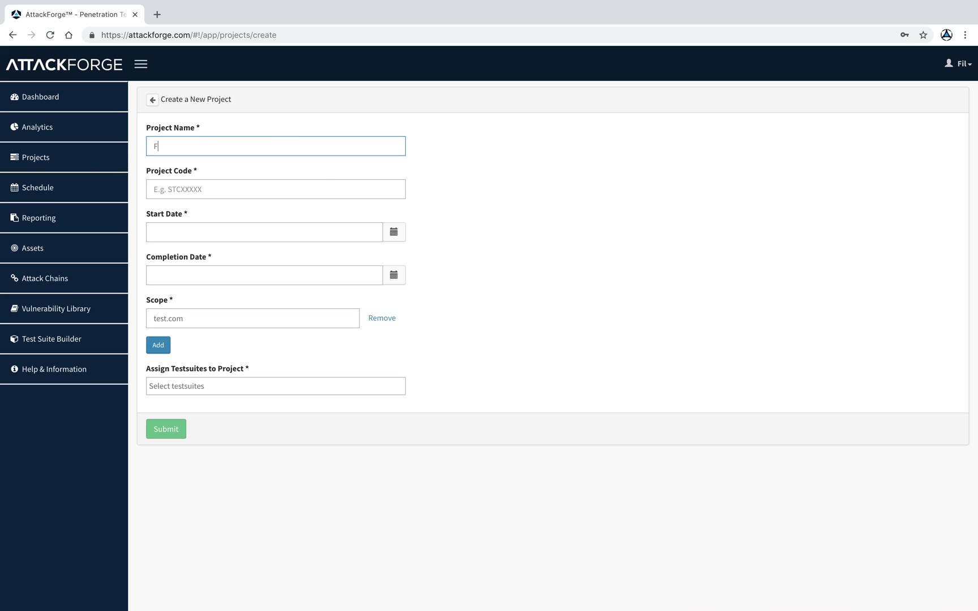
pyautogui.write("il's Web Application Pentest")
pyautogui.click(189, 191)
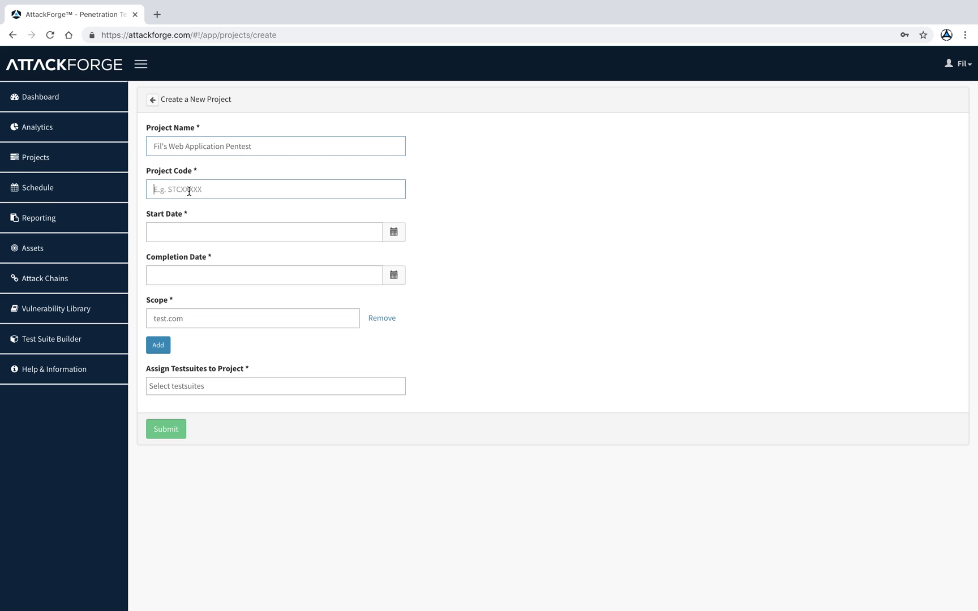
pyautogui.write('AF001')
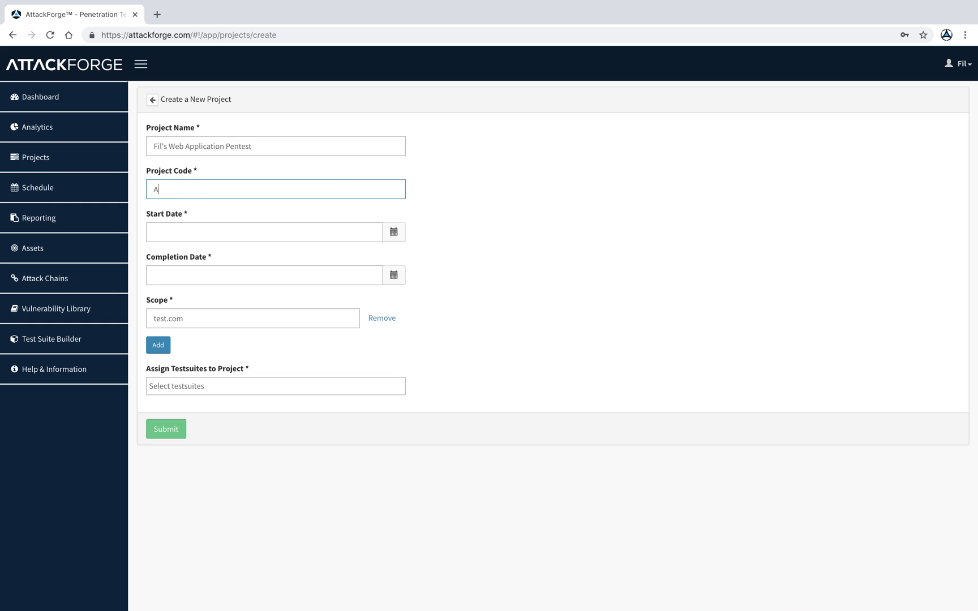
# Set the dates to 12–16 November 2018 and replace scope test.com with attackforge.com.
pyautogui.click(176, 233)
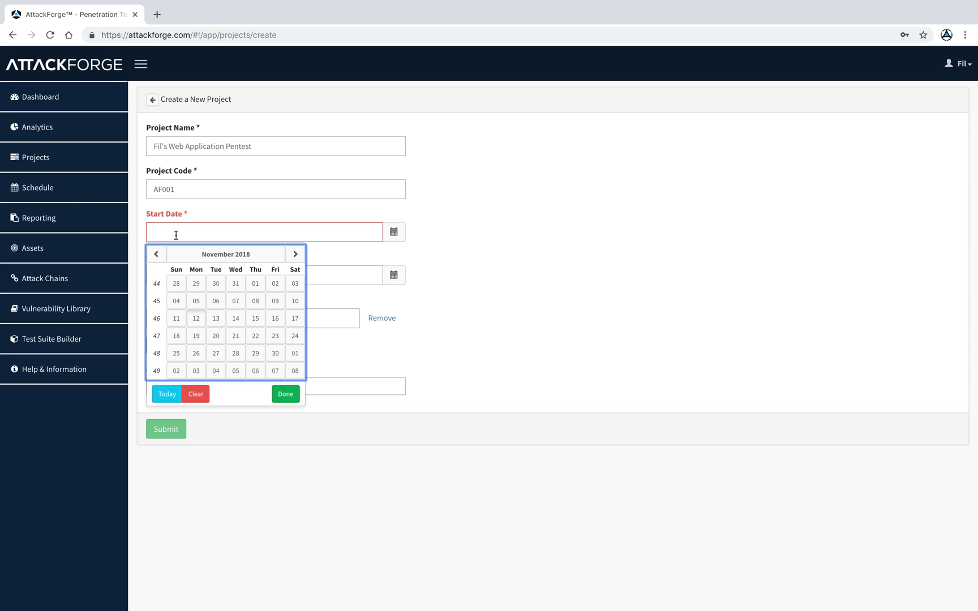
pyautogui.click(168, 394)
pyautogui.click(177, 276)
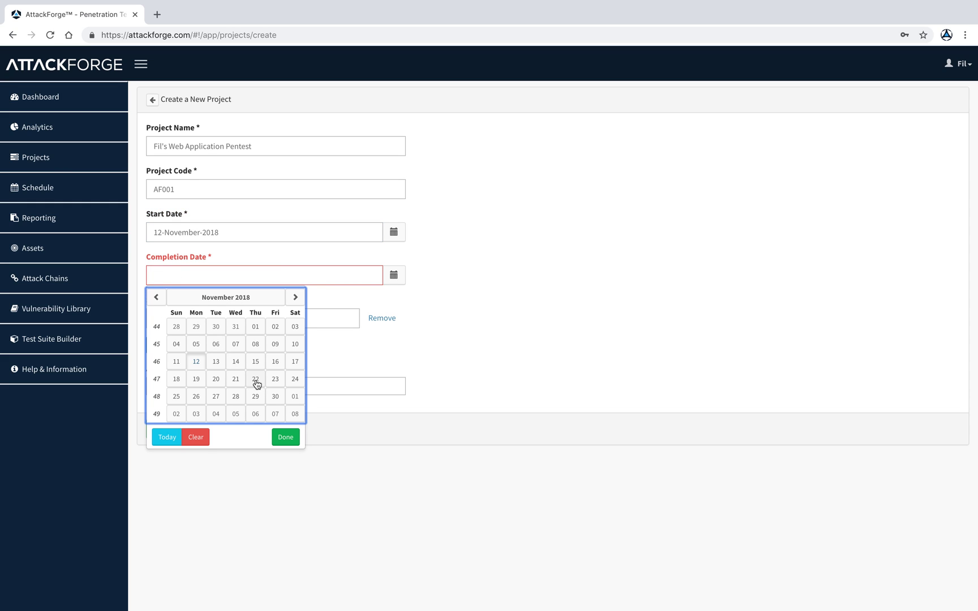
pyautogui.click(275, 362)
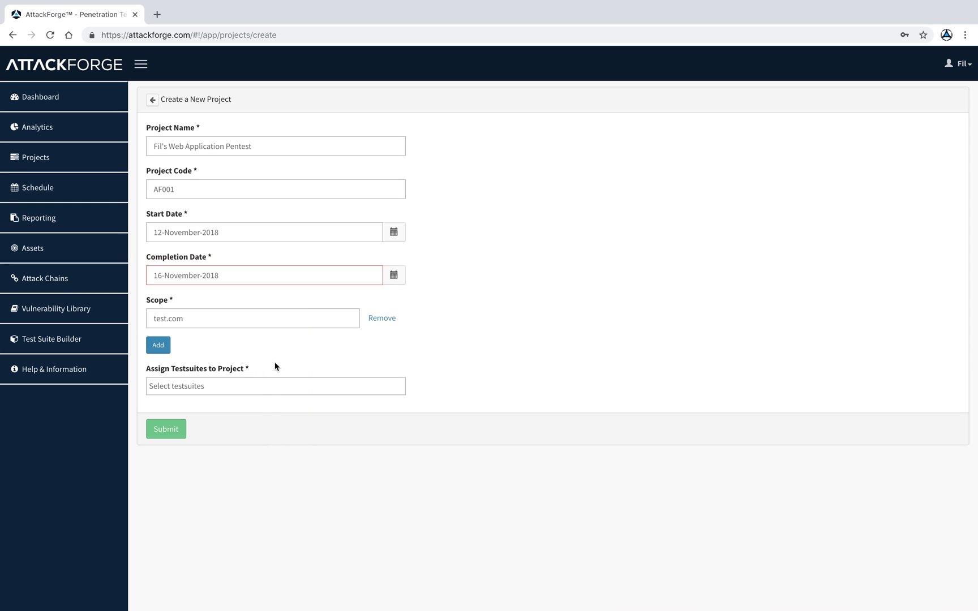
pyautogui.click(220, 318)
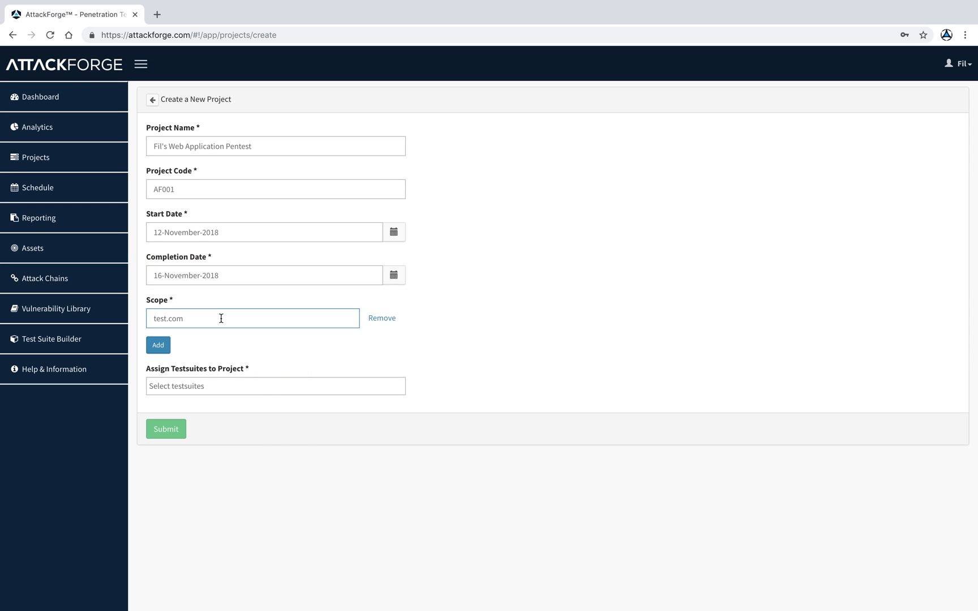
pyautogui.moveTo(220, 318); pyautogui.dragTo(136, 319)
pyautogui.write('attackforge.com')
pyautogui.click(223, 386)
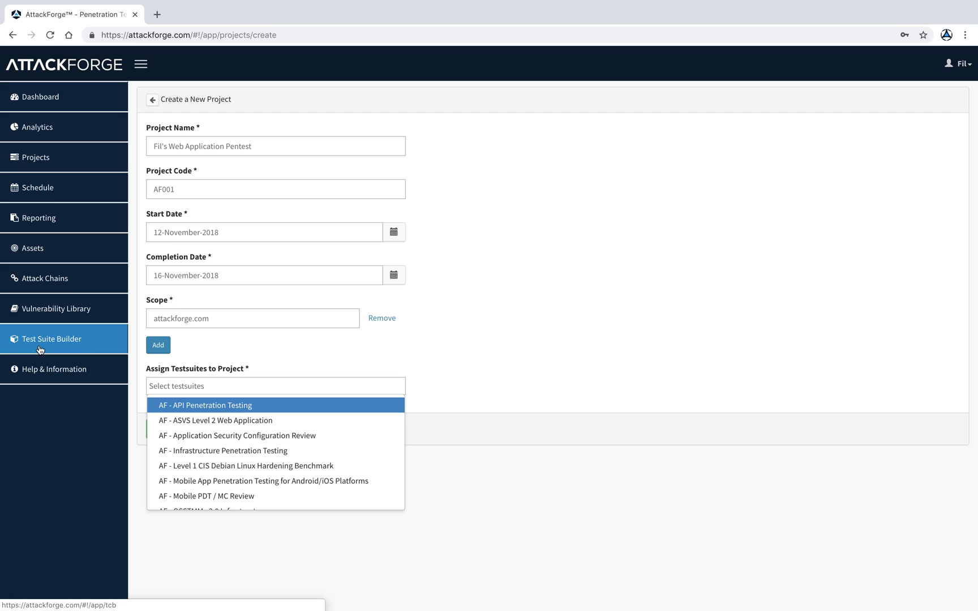
# Assign the AF - ASVS Level 2 Web Application testsuite, submit AF001, then open Globex Corp.
pyautogui.write('web')
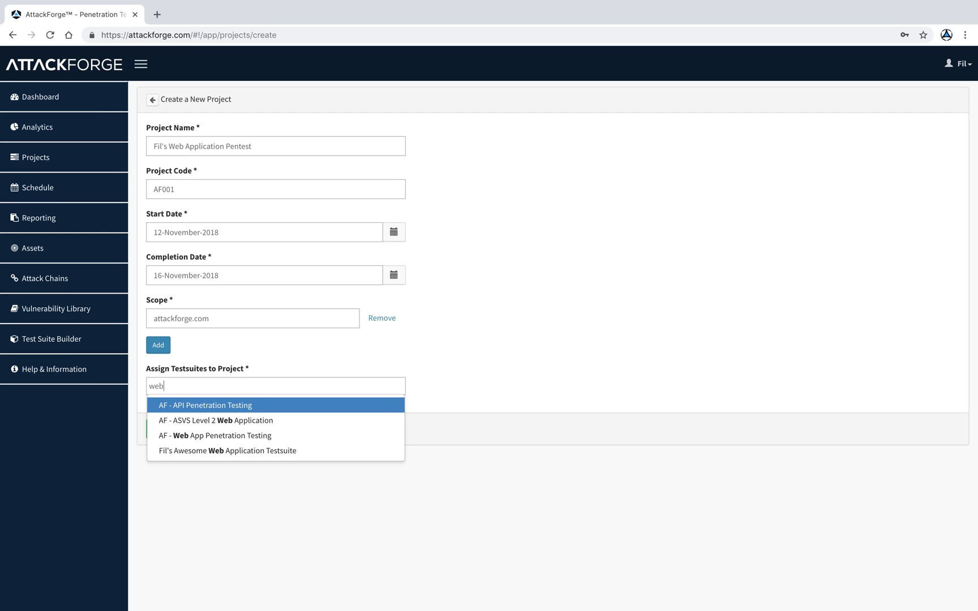
pyautogui.write(' applica')
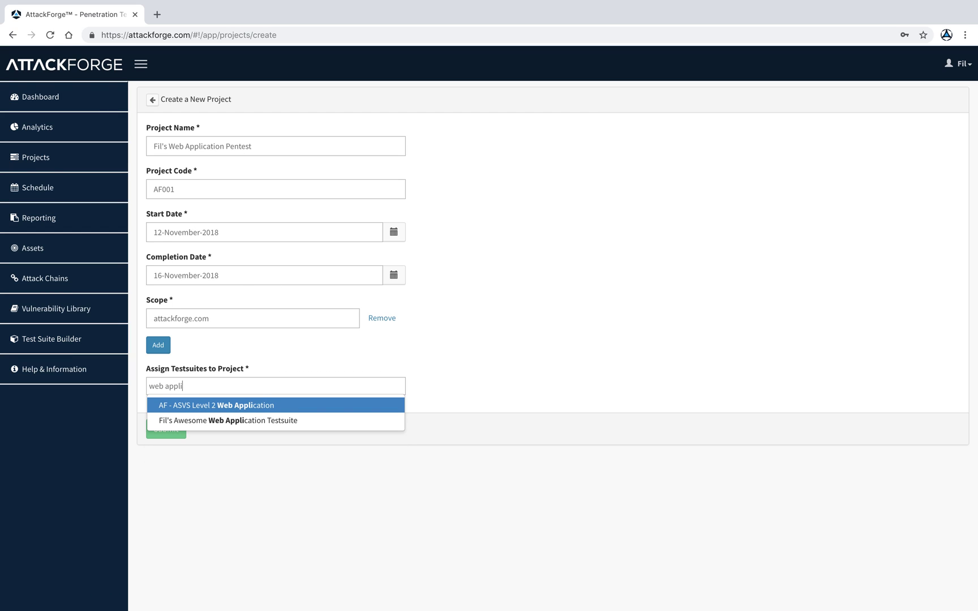
pyautogui.click(265, 405)
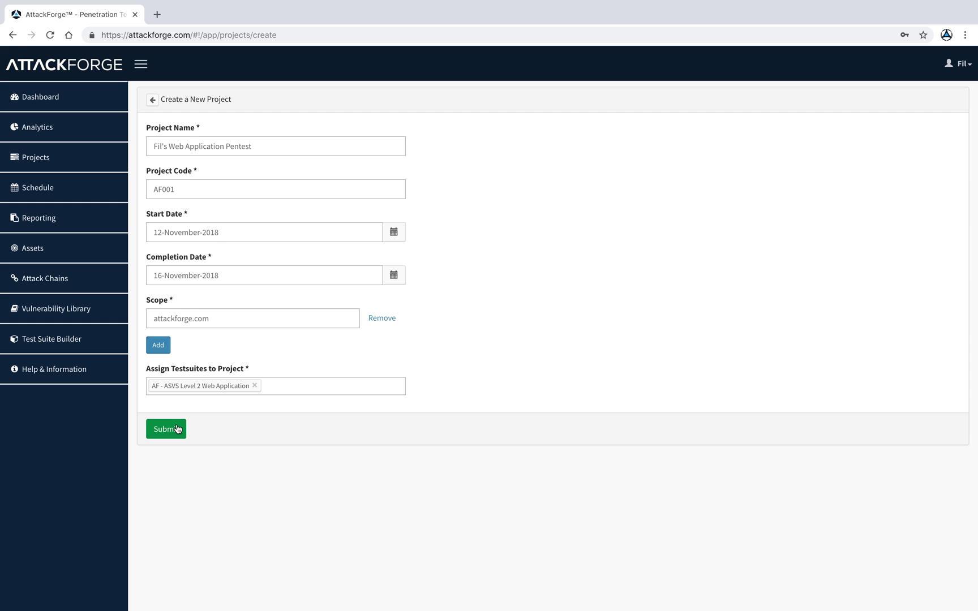
pyautogui.click(176, 429)
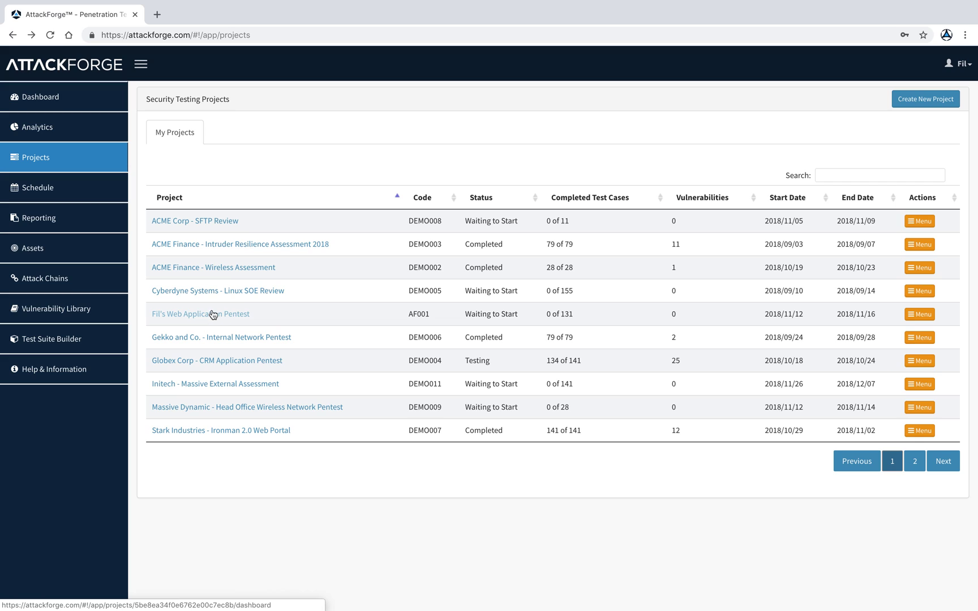
pyautogui.click(225, 364)
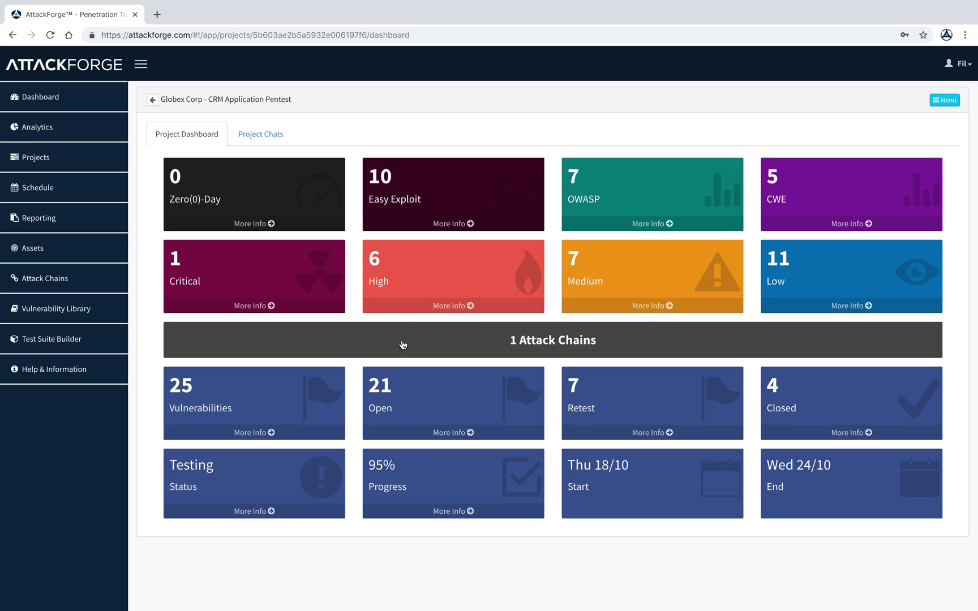
# Filter to High vulnerabilities and view Relative Path Traversal, checking its Menu without acting.
pyautogui.click(411, 278)
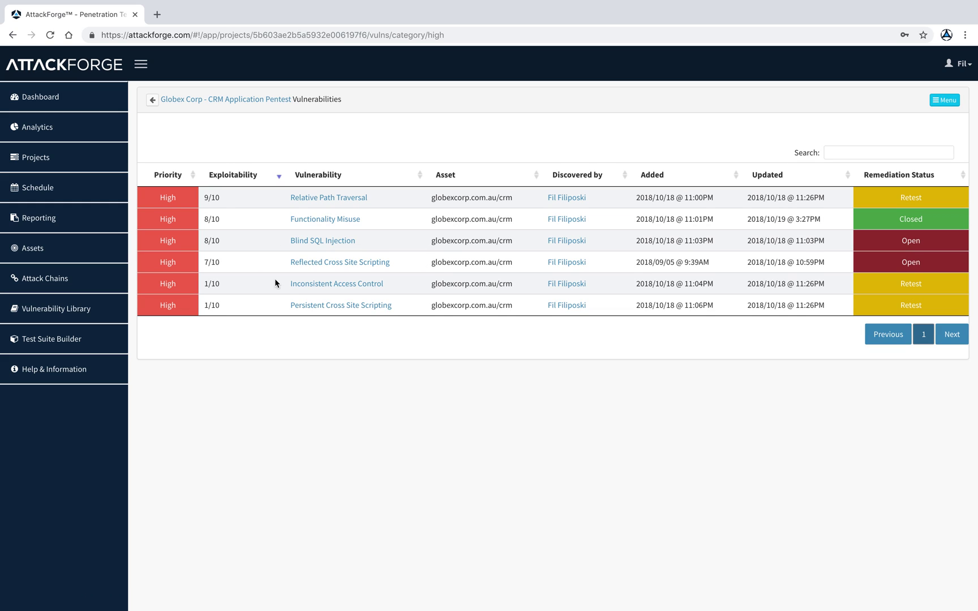
pyautogui.click(350, 200)
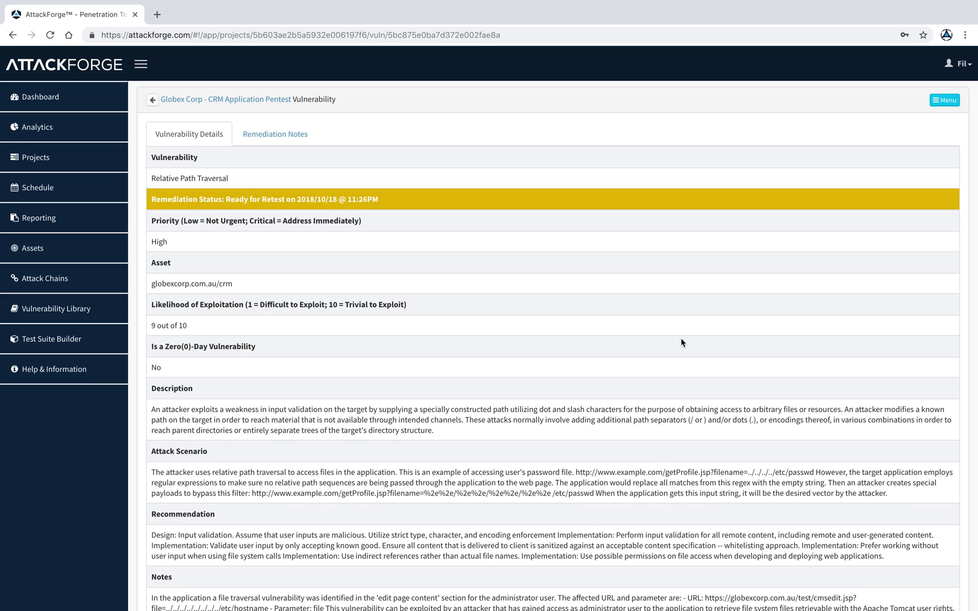
pyautogui.click(943, 101)
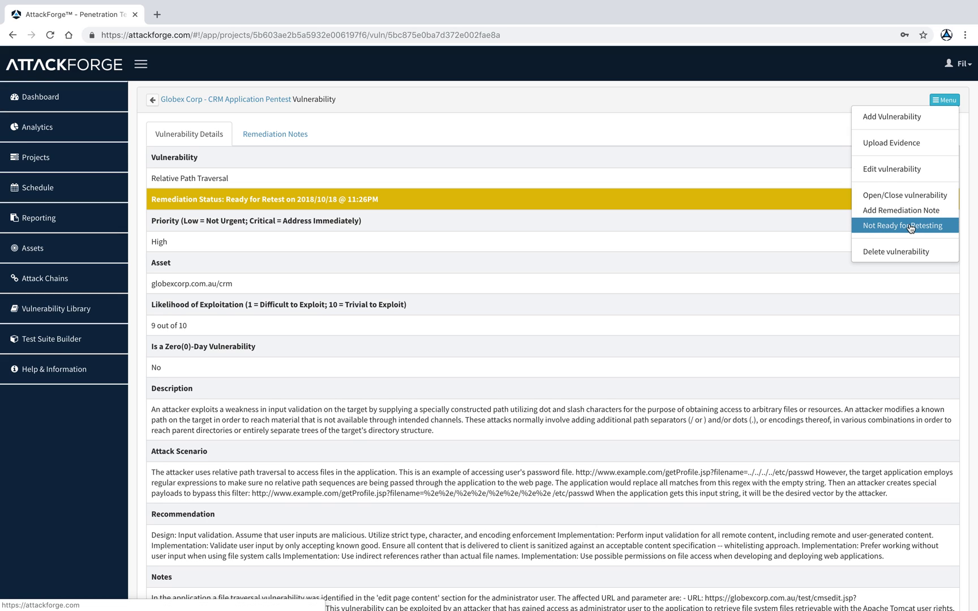
pyautogui.click(768, 229)
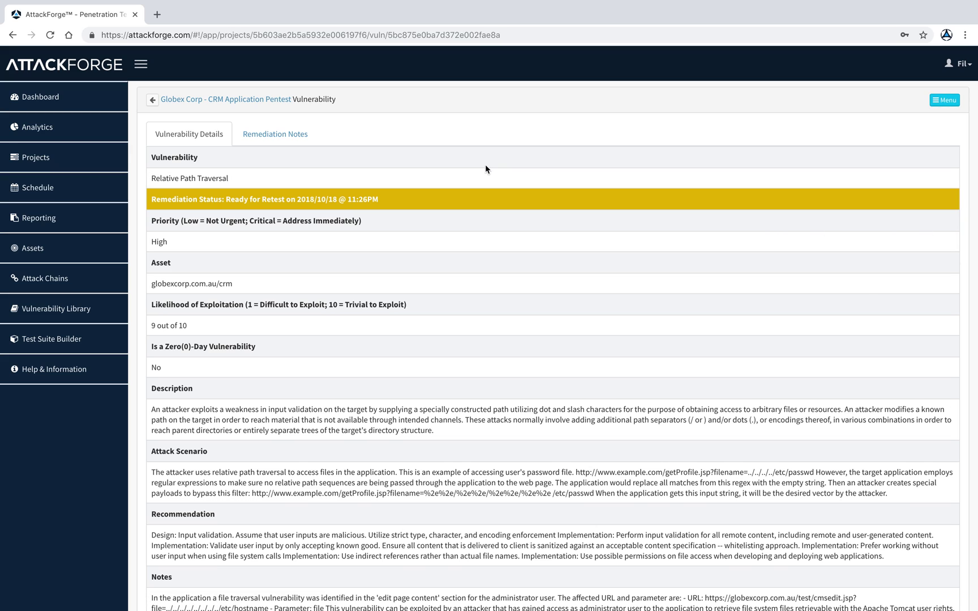
# Return to the Globex Corp dashboard and open the project's grant-user-access form.
pyautogui.click(271, 102)
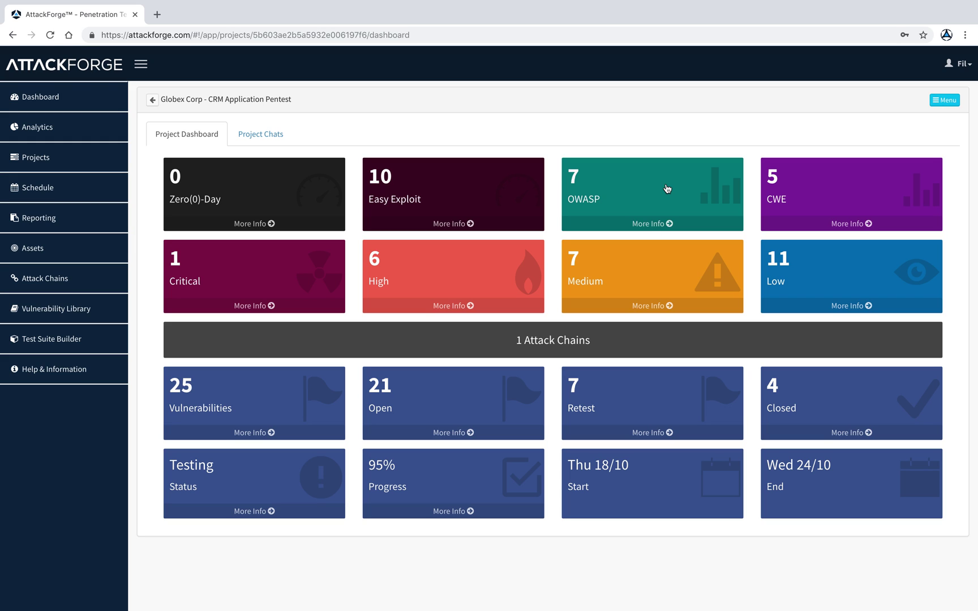
pyautogui.click(944, 100)
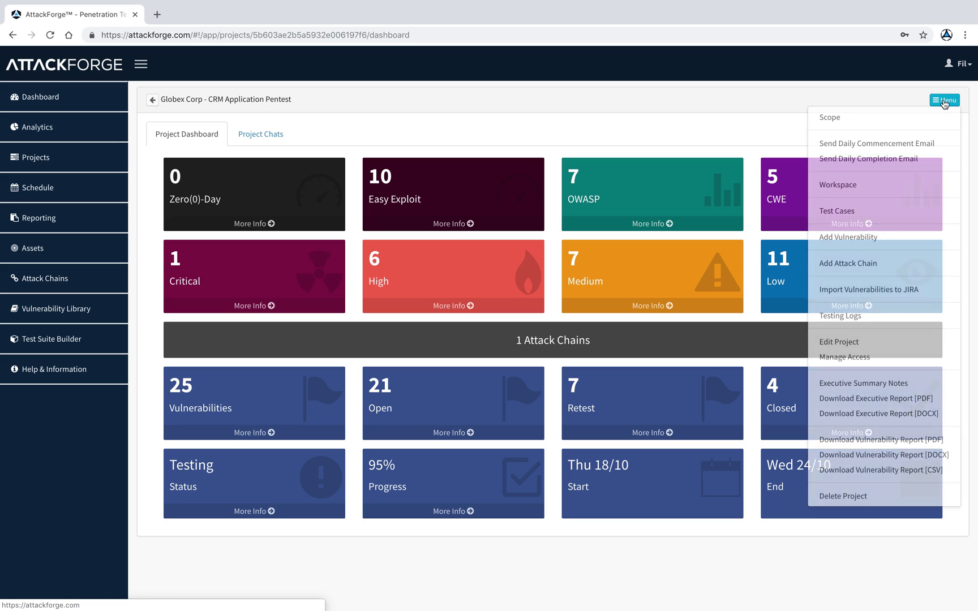
pyautogui.click(858, 357)
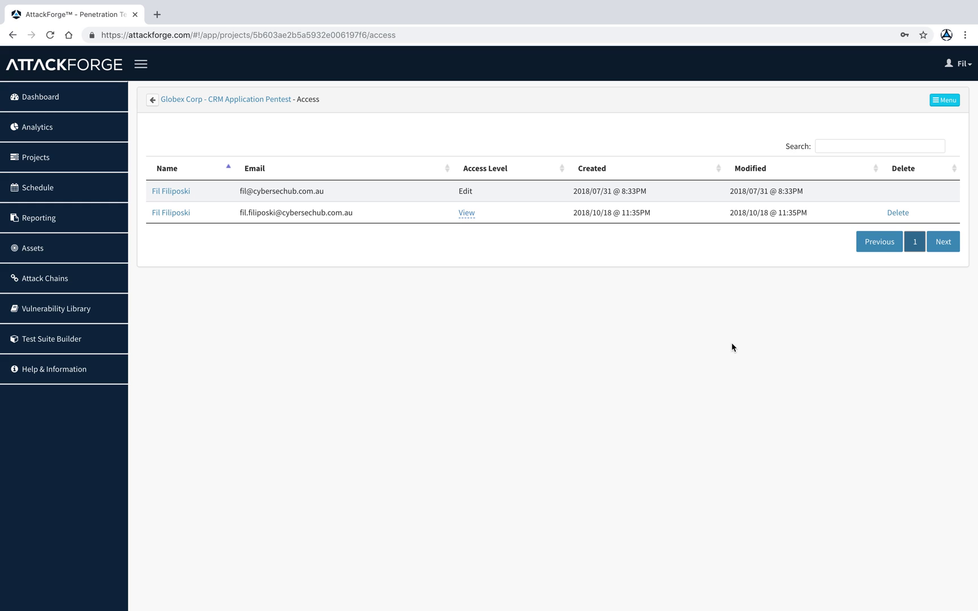
pyautogui.click(944, 100)
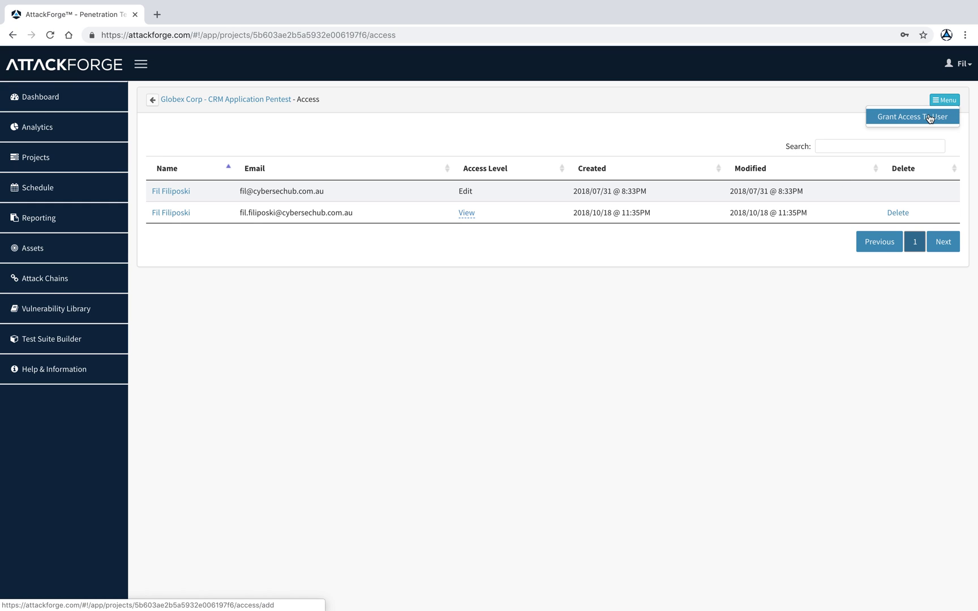
pyautogui.click(929, 117)
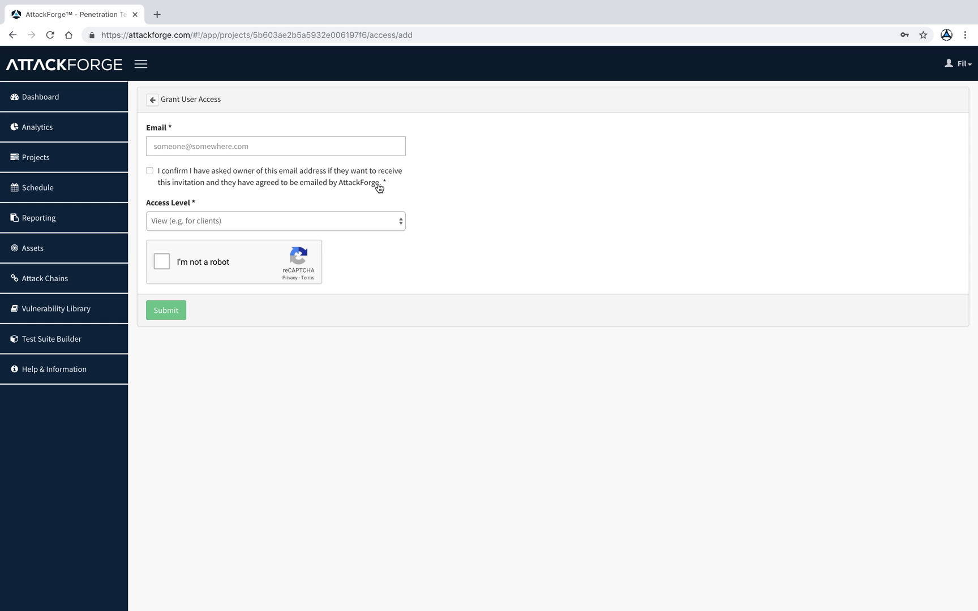
# Check the access level options without choosing one, then back out to the project dashboard.
pyautogui.click(368, 223)
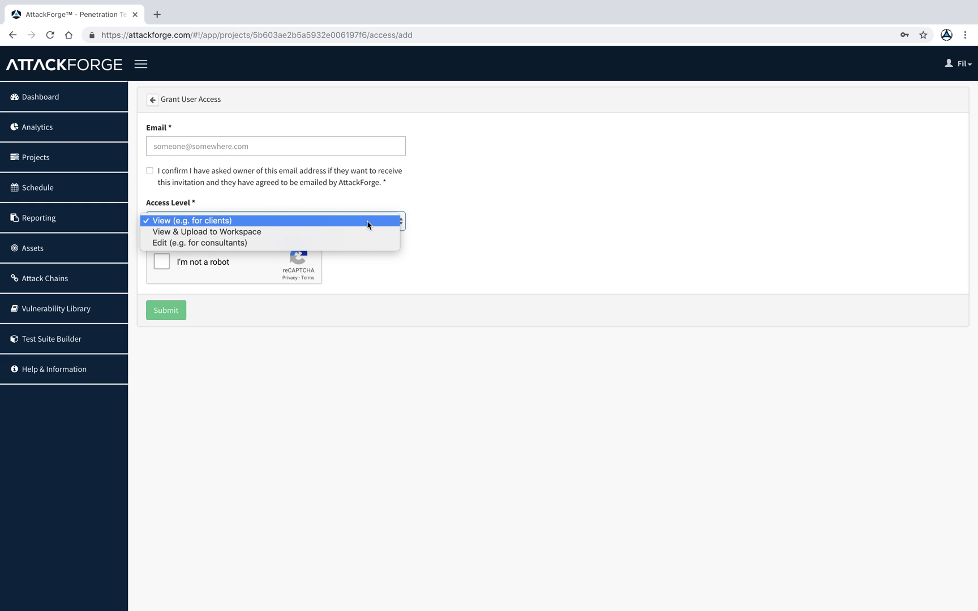
pyautogui.click(421, 199)
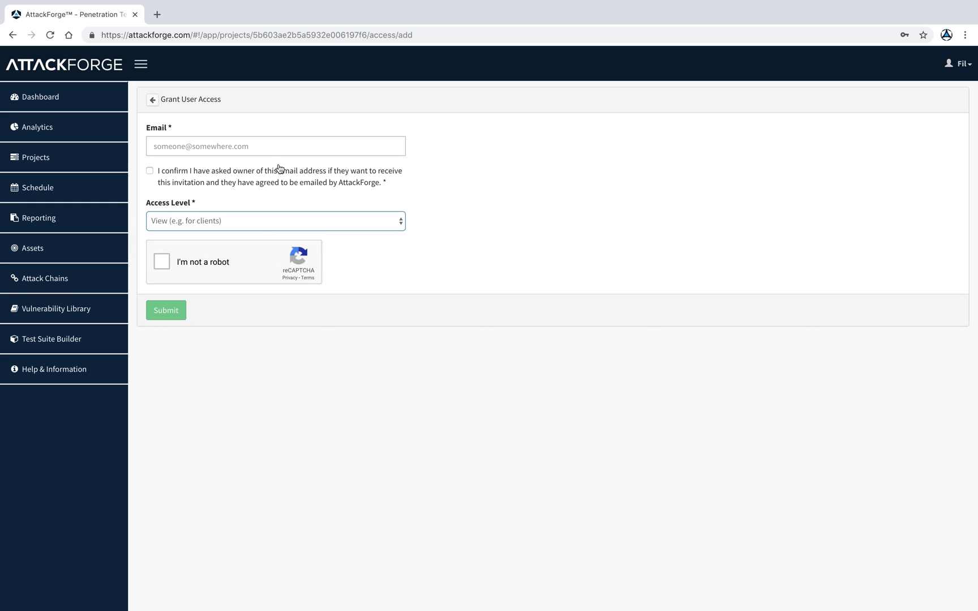
pyautogui.click(154, 101)
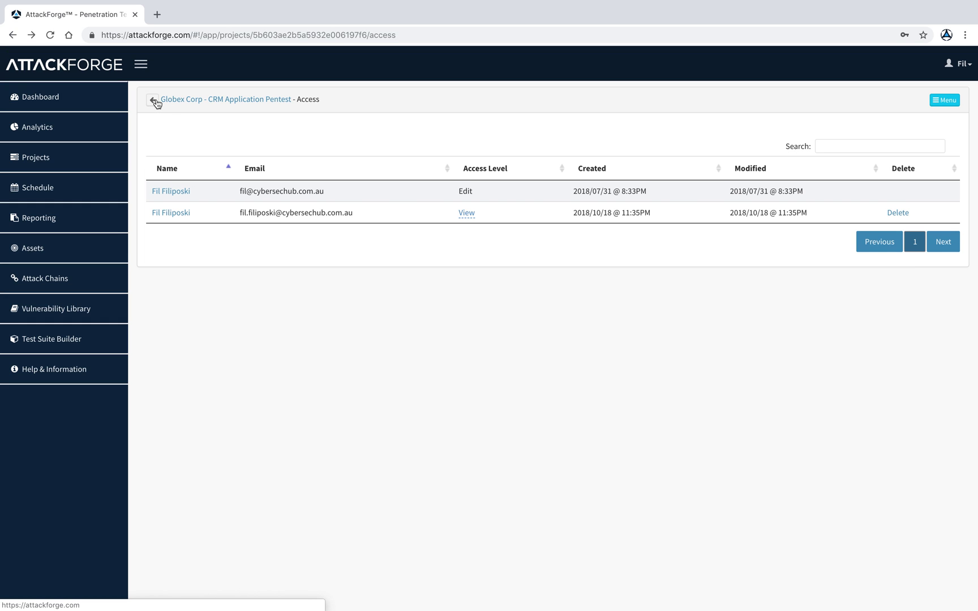
pyautogui.click(154, 101)
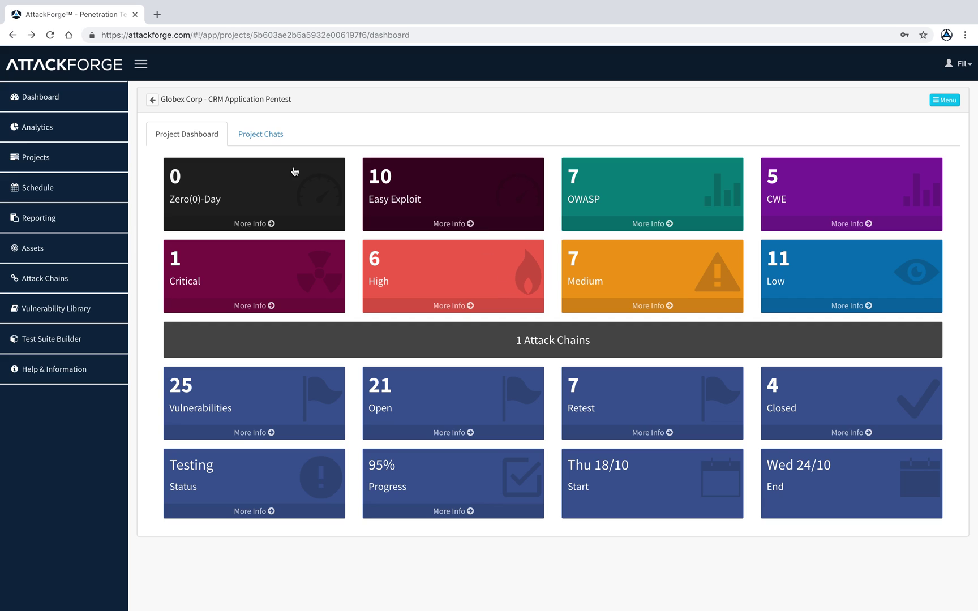
# Read the XSS fix message in Project Chats, then return to the dashboard's Menu.
pyautogui.click(265, 134)
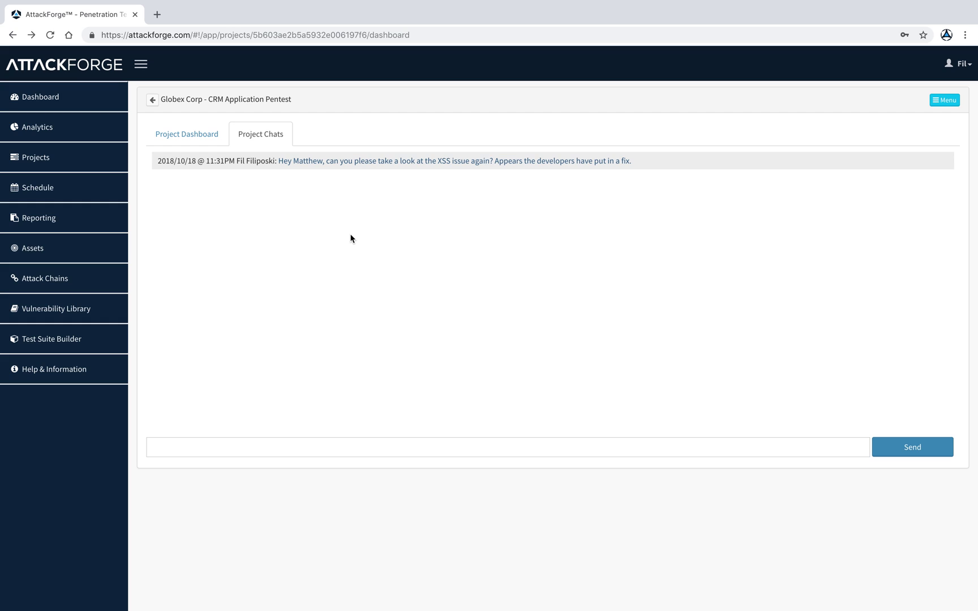
pyautogui.click(215, 134)
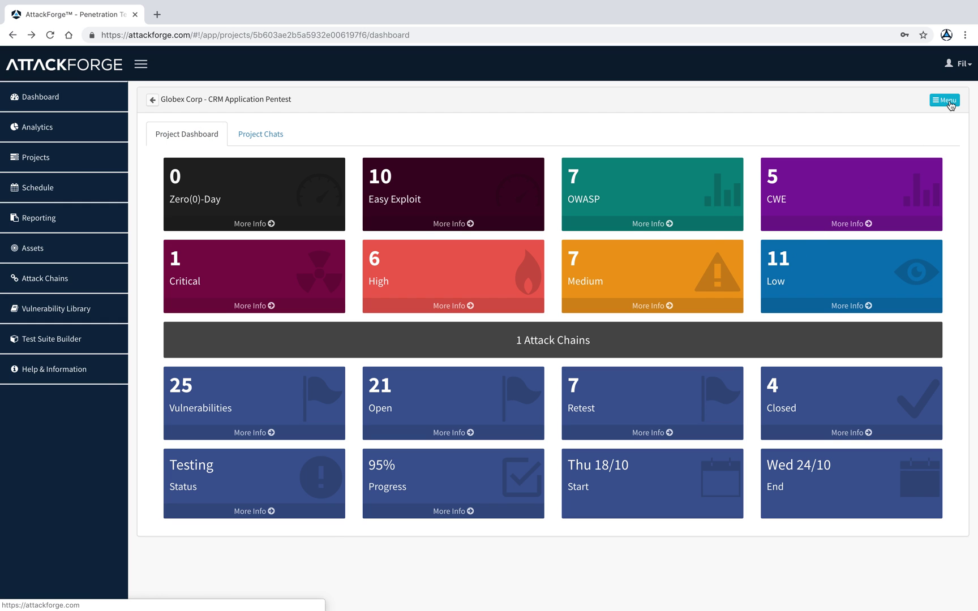
pyautogui.click(949, 101)
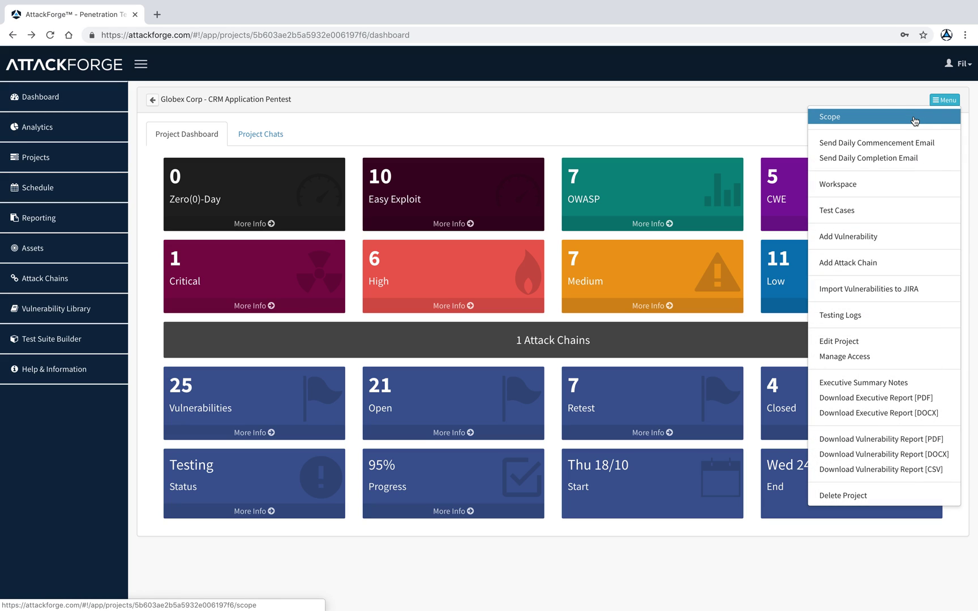
pyautogui.click(914, 121)
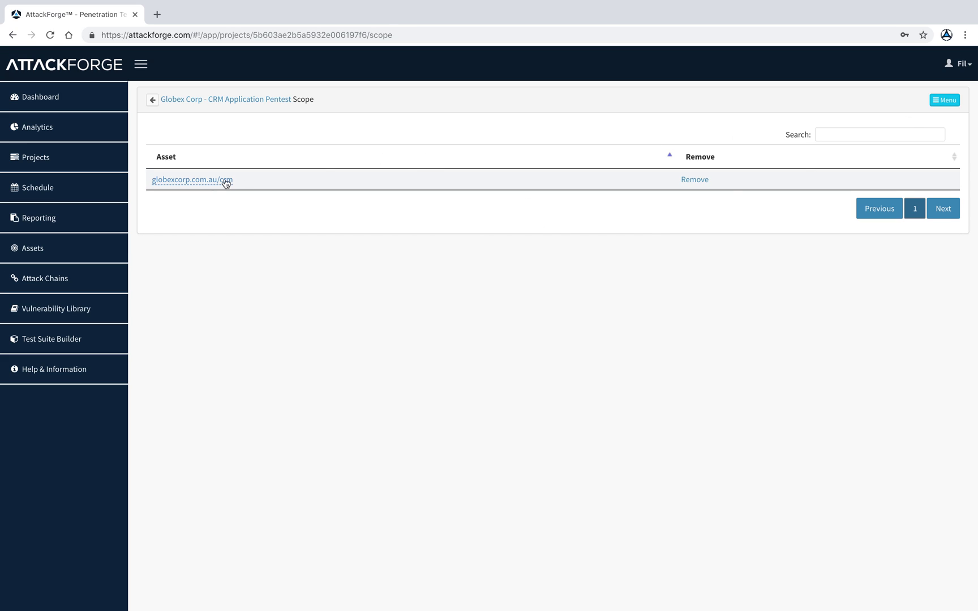
pyautogui.click(205, 180)
pyautogui.click(259, 230)
pyautogui.click(943, 100)
pyautogui.click(908, 117)
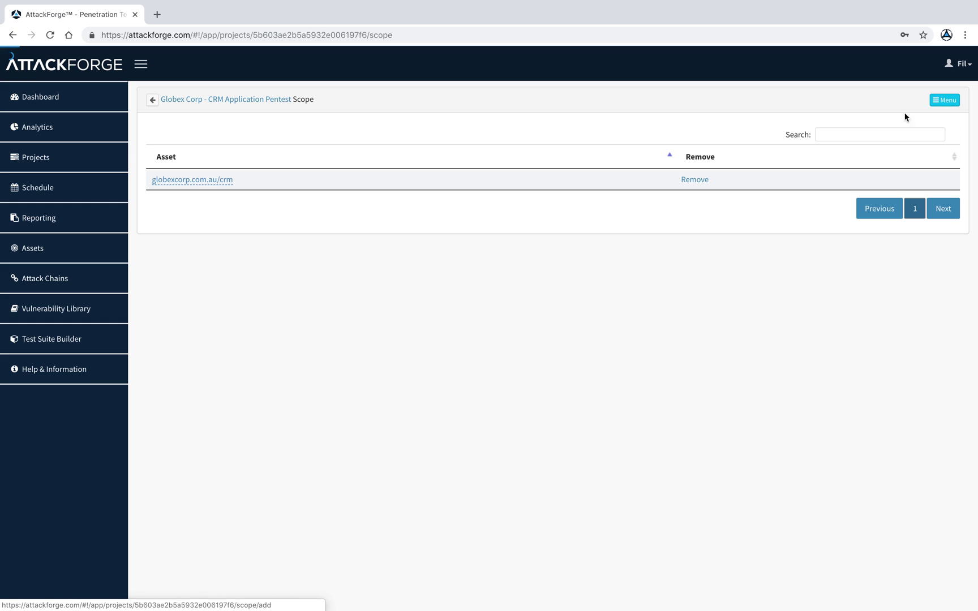
pyautogui.click(297, 182)
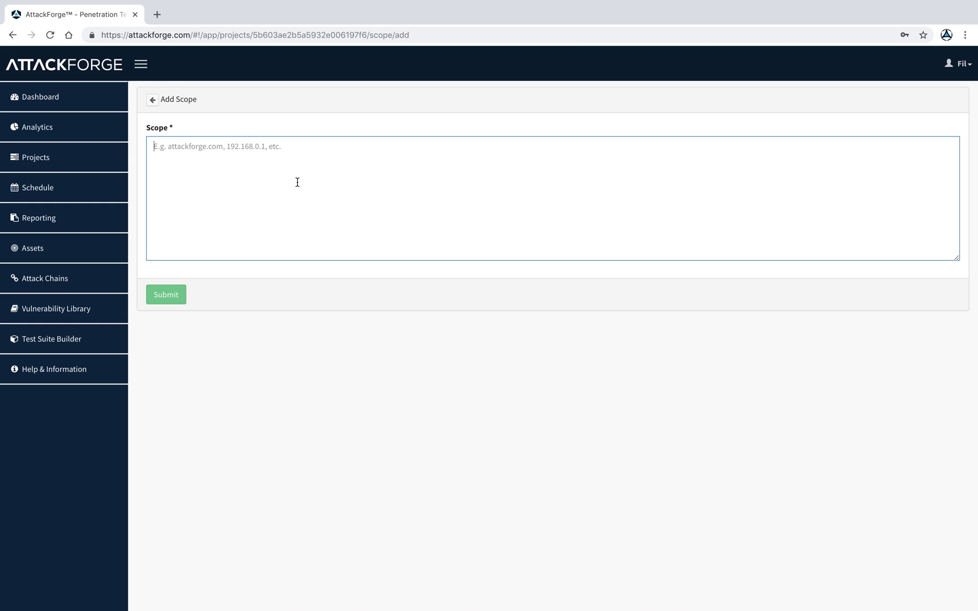
pyautogui.click(152, 100)
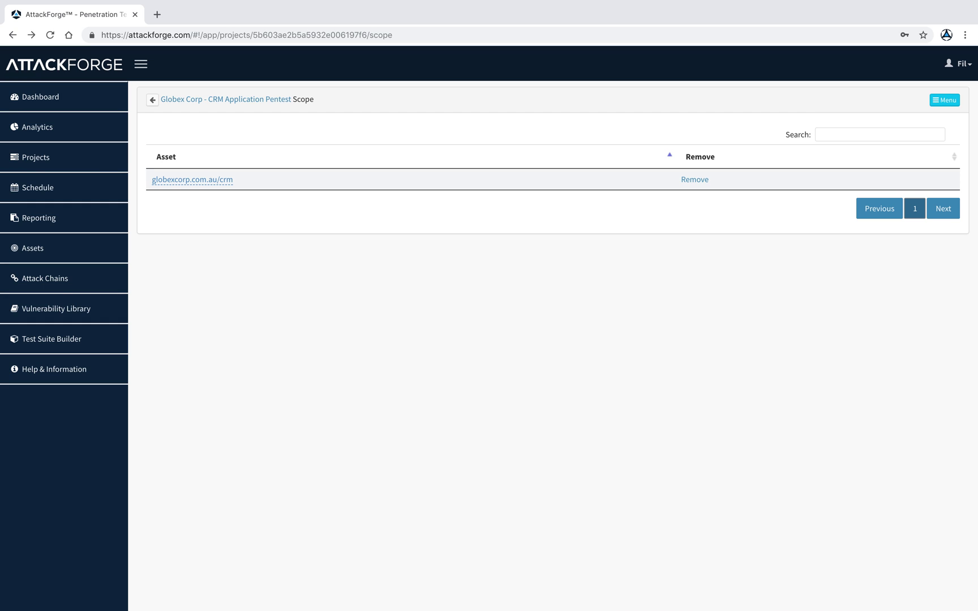
pyautogui.click(209, 100)
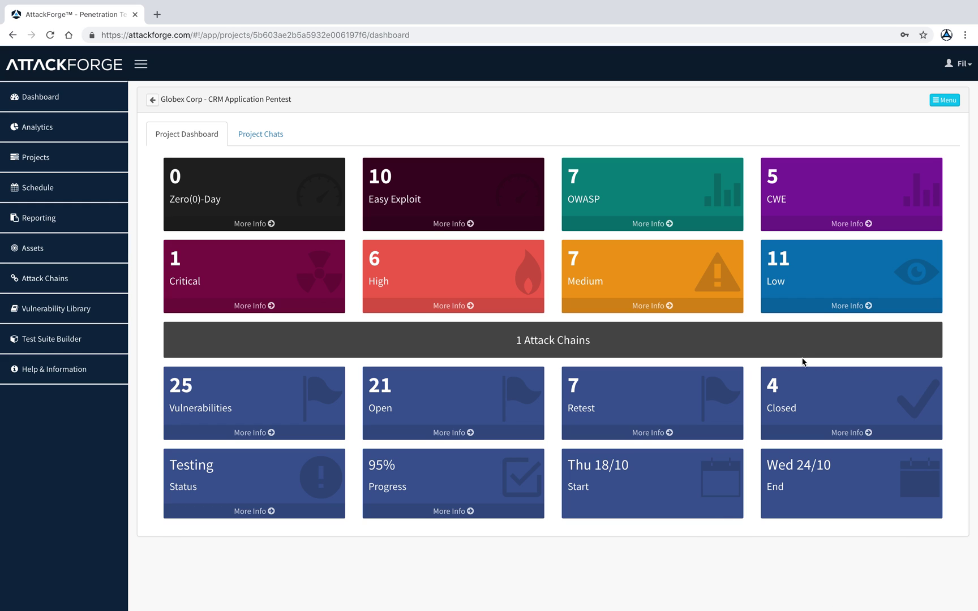
# Cancel the Send Daily Commencement Email dialog and open the project Workspace.
pyautogui.click(937, 102)
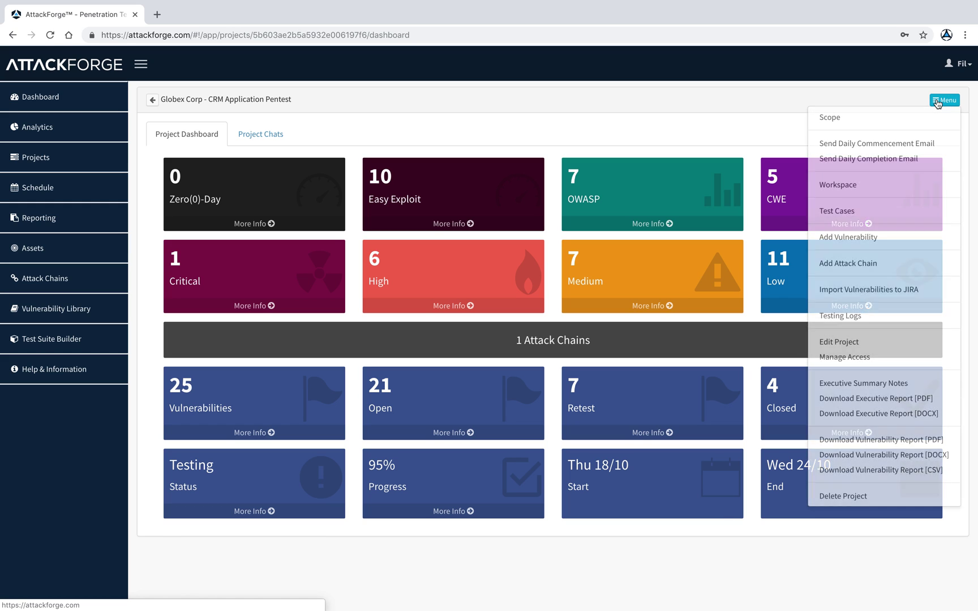
pyautogui.click(904, 150)
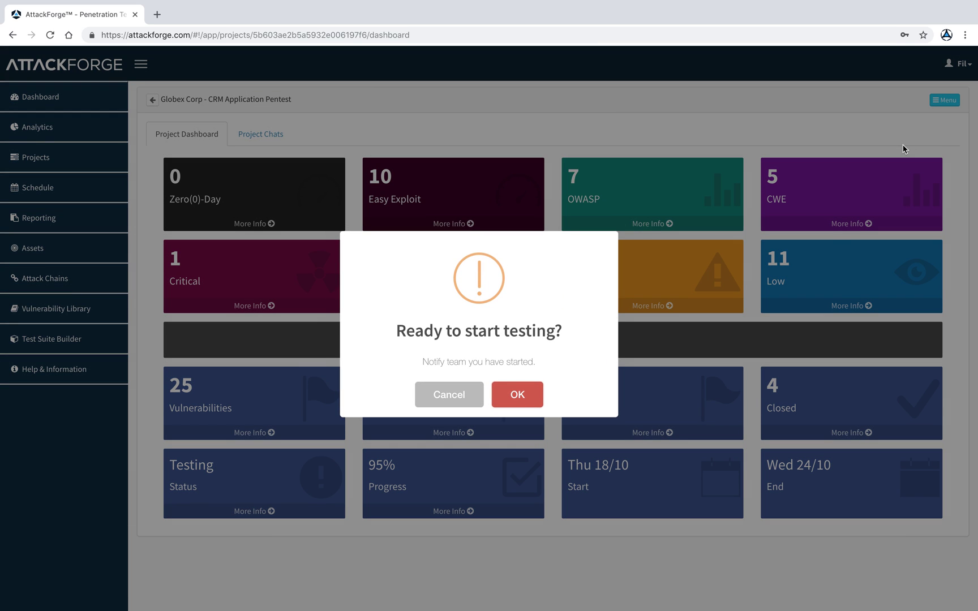
pyautogui.click(453, 402)
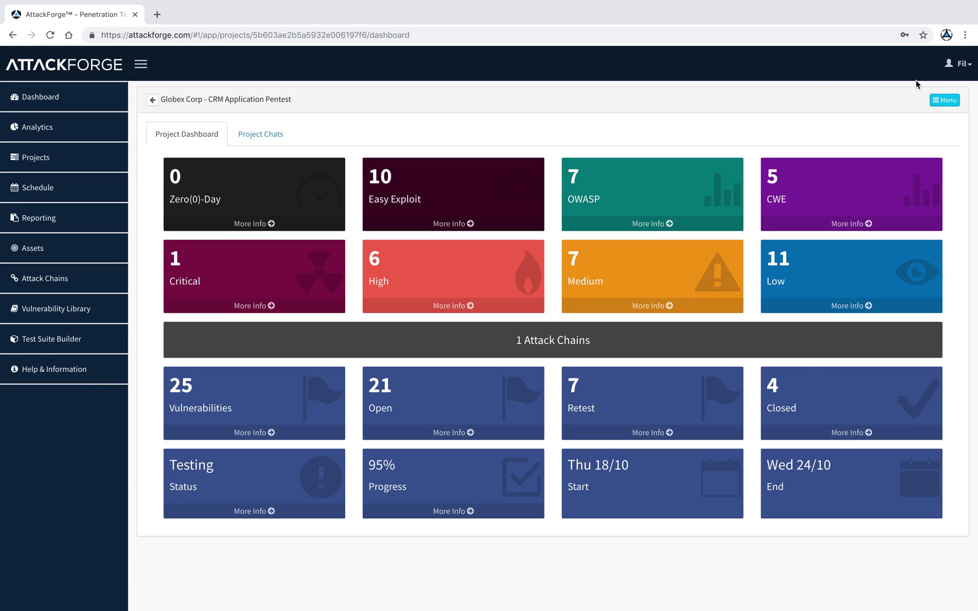
pyautogui.click(943, 100)
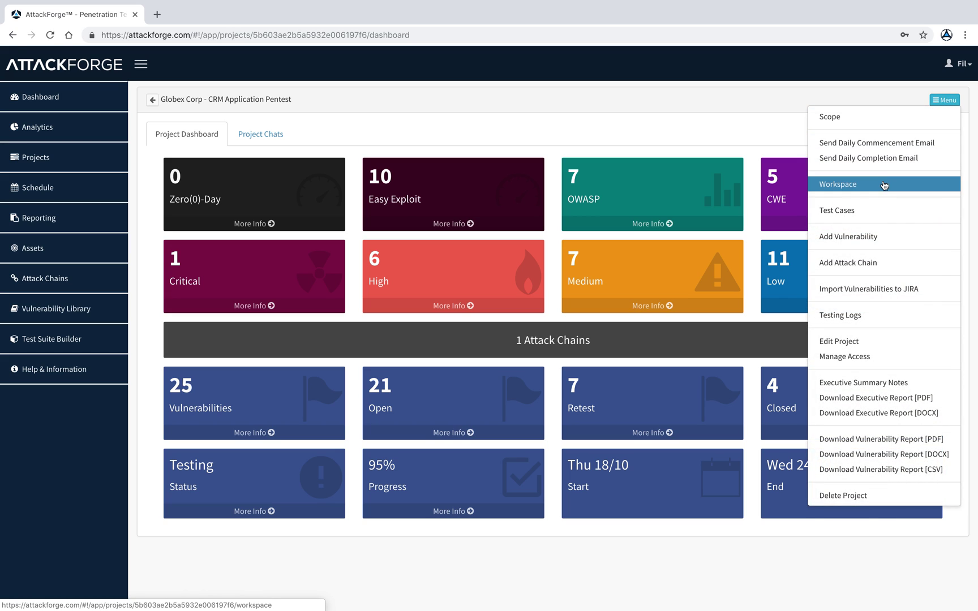
pyautogui.click(871, 184)
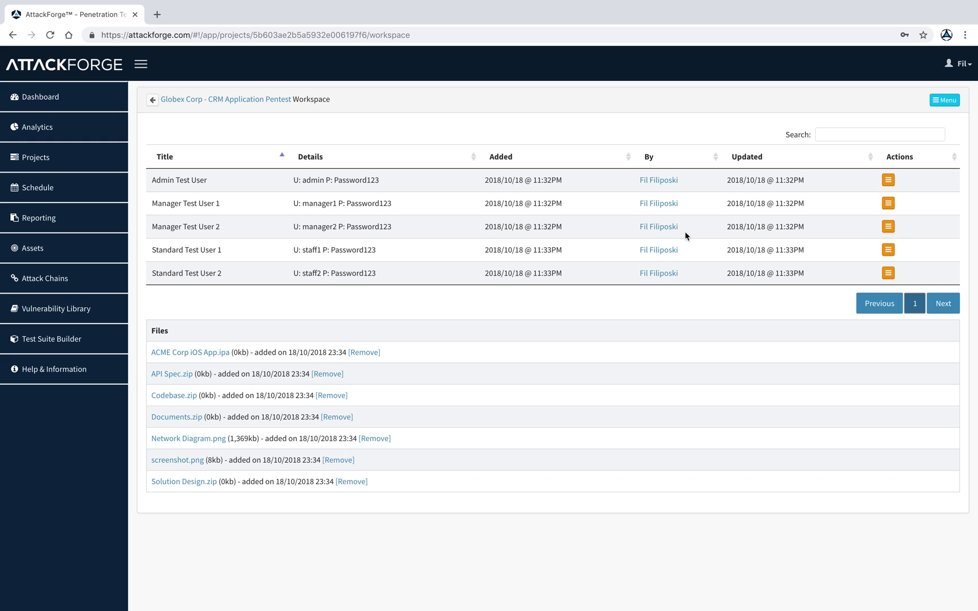
# Open the project's Test Cases and set the first test case's status to Tested.
pyautogui.click(271, 98)
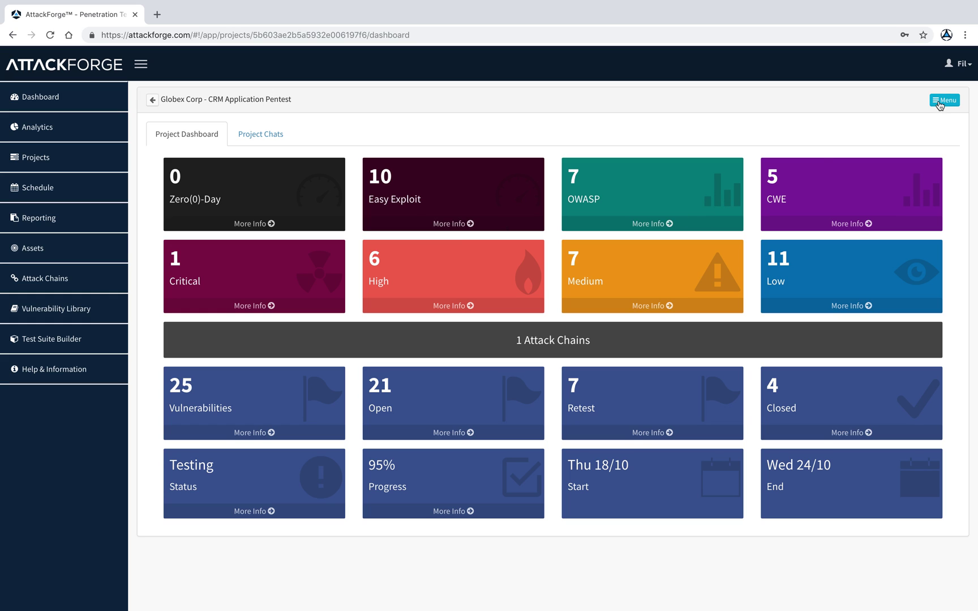
pyautogui.click(938, 102)
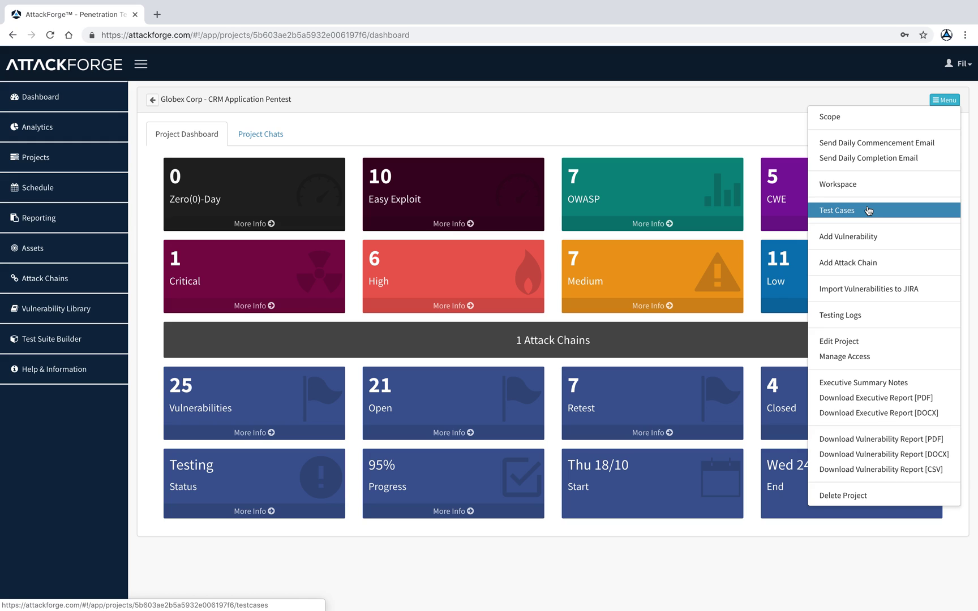
pyautogui.click(868, 210)
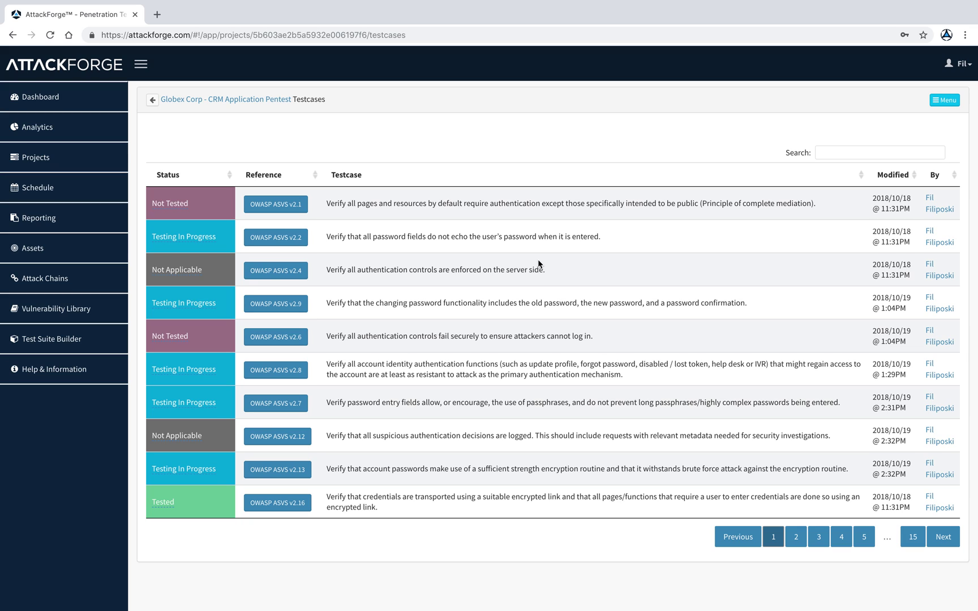
pyautogui.click(181, 207)
pyautogui.click(170, 193)
pyautogui.click(170, 210)
pyautogui.click(166, 220)
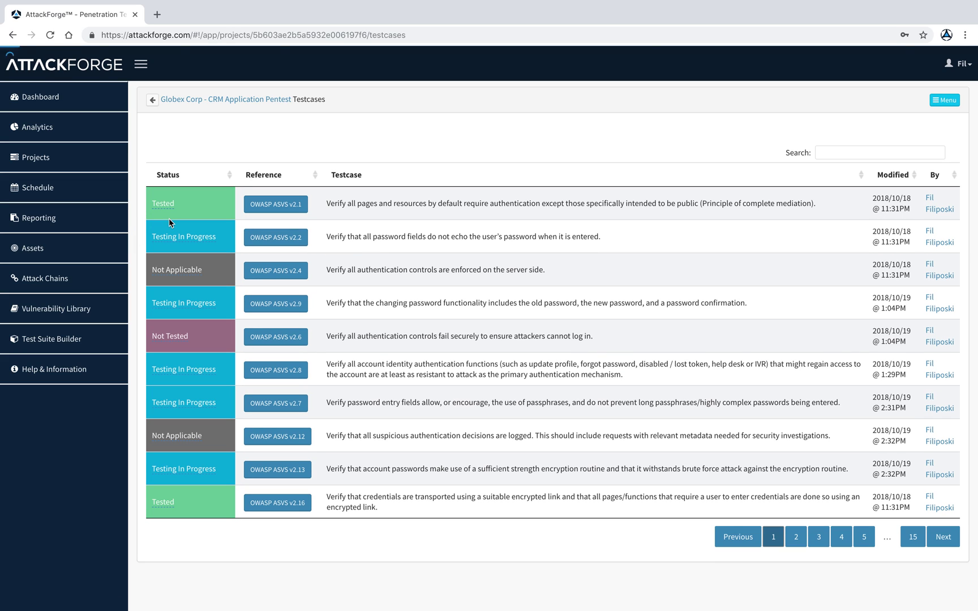
# Change its status to Testing In Progress, then Not Applicable, and return to the dashboard.
pyautogui.click(164, 204)
pyautogui.click(189, 201)
pyautogui.click(170, 207)
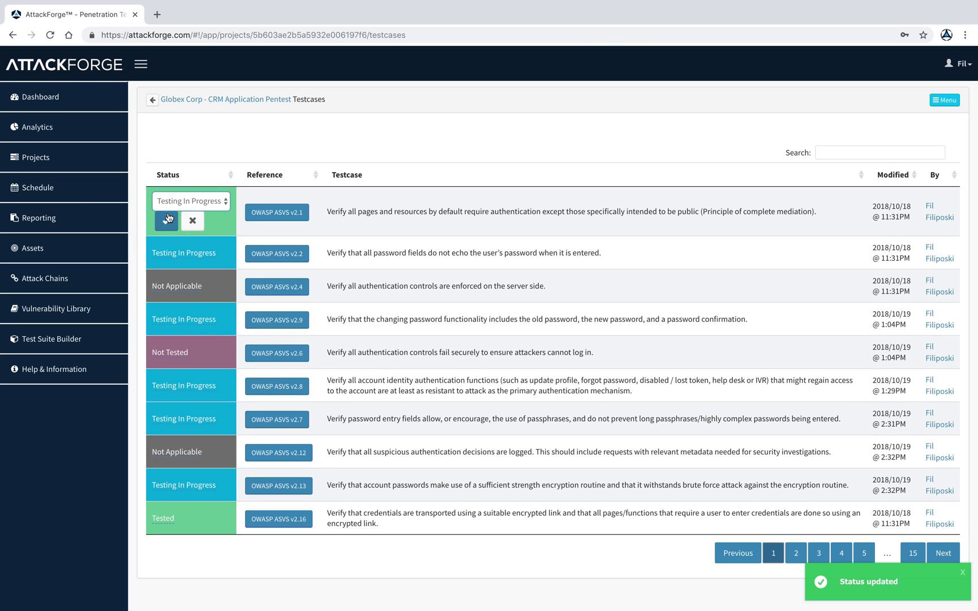
pyautogui.click(167, 220)
pyautogui.click(170, 210)
pyautogui.click(181, 201)
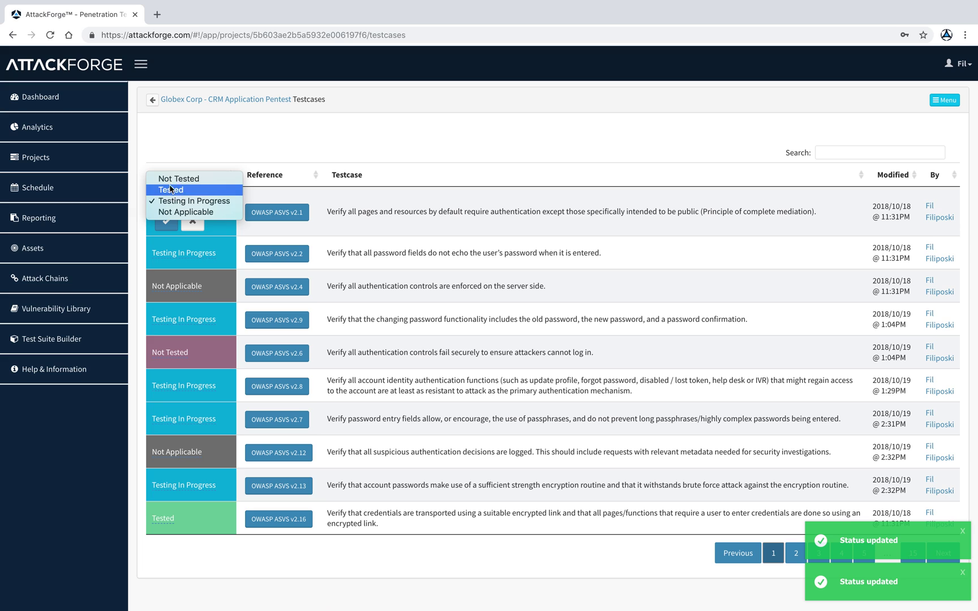
pyautogui.click(173, 212)
pyautogui.click(168, 219)
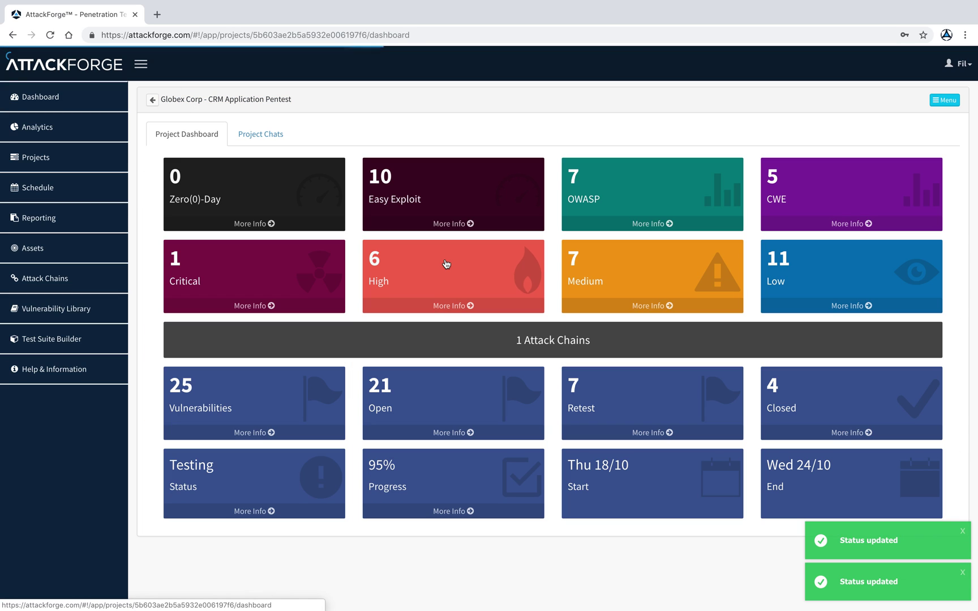
pyautogui.click(182, 99)
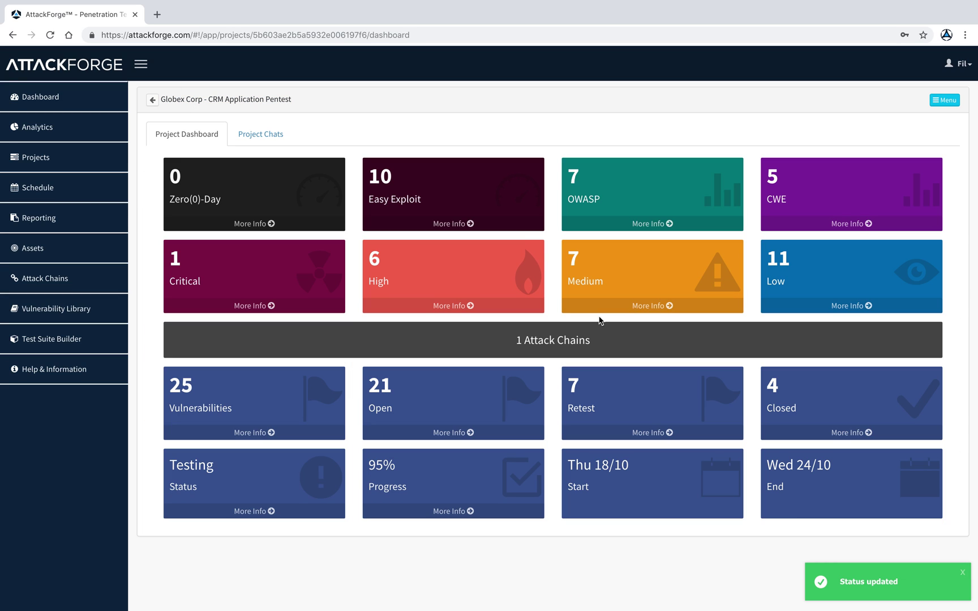
# Choose Add Vulnerability from the Globex Corp project Menu to get a blank form.
pyautogui.click(937, 103)
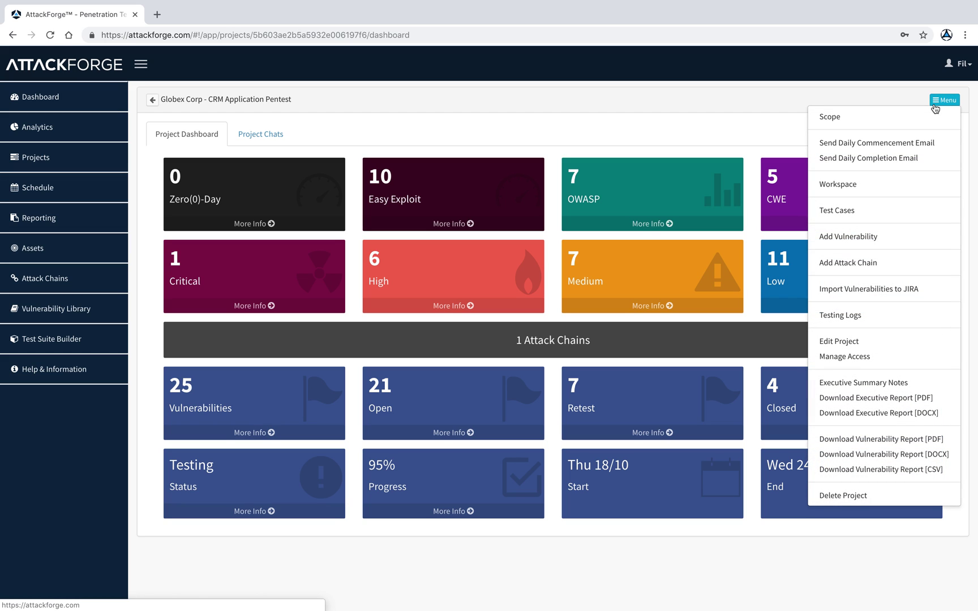
pyautogui.click(940, 100)
pyautogui.click(930, 105)
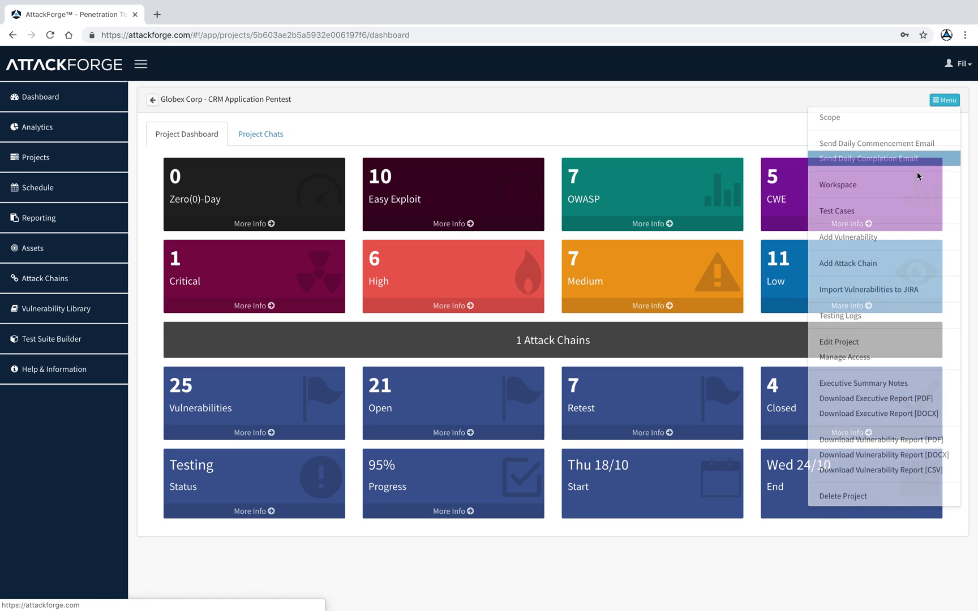
pyautogui.click(896, 235)
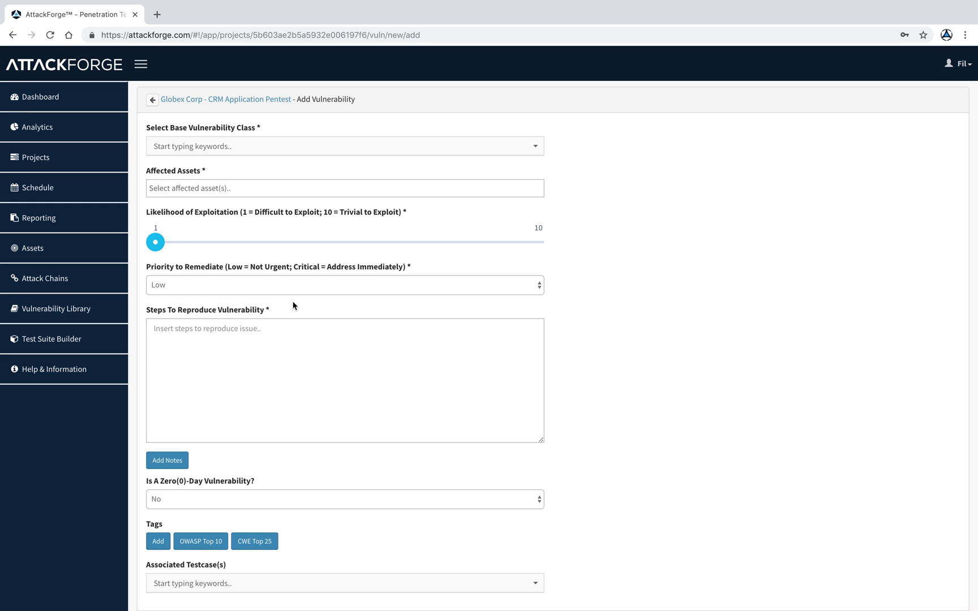
# Pick Reflected Cross Site Scripting as base class and add globexcorp.com.au/crm as affected asset.
pyautogui.click(238, 145)
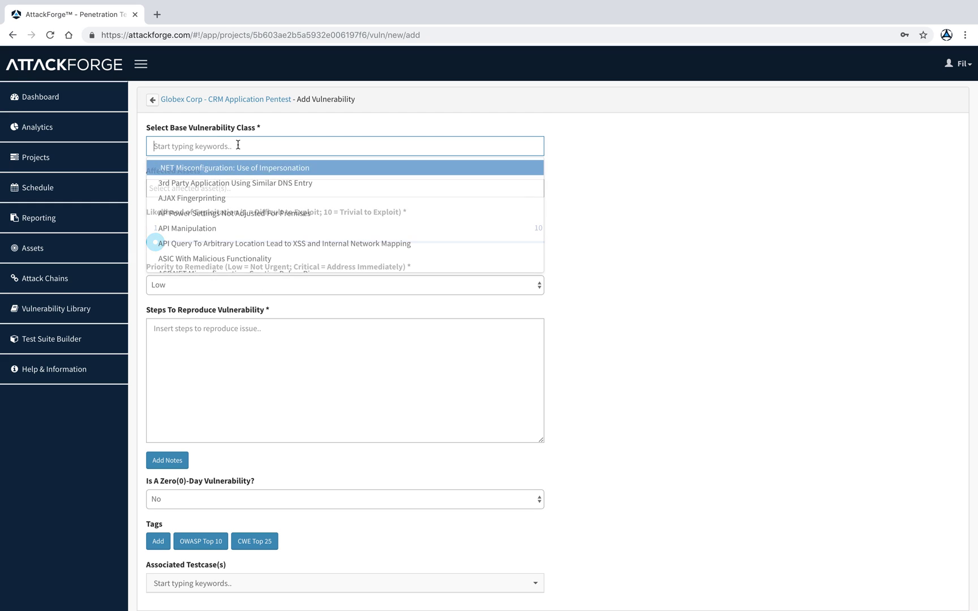
pyautogui.scroll(-10, 270, 193)
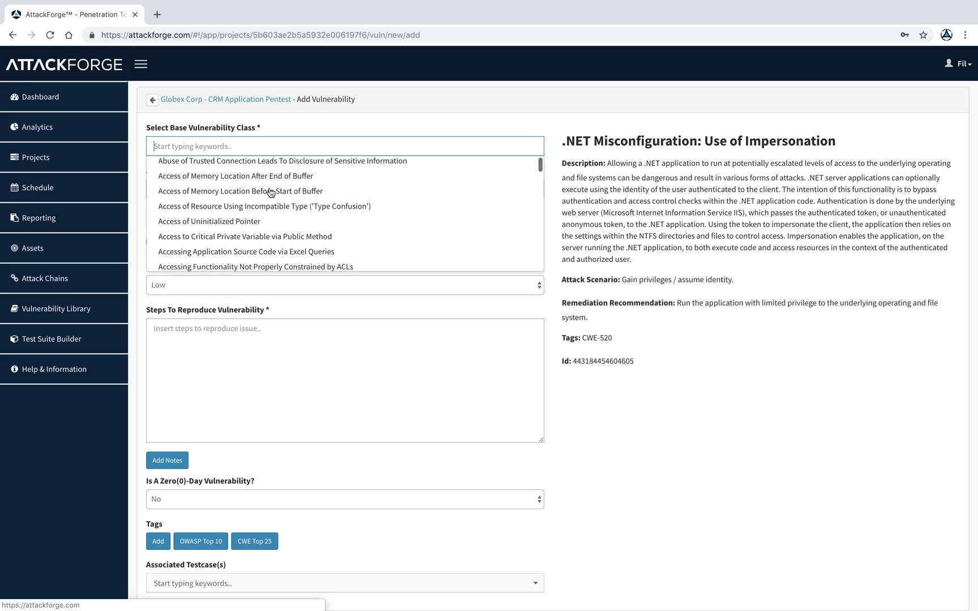
pyautogui.scroll(-3, 271, 193)
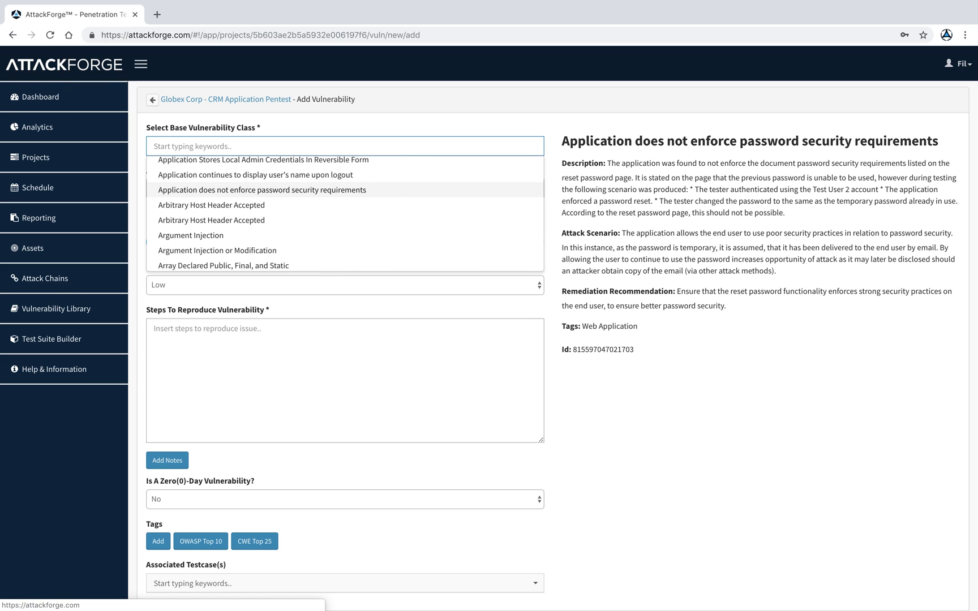
pyautogui.write('reflected ')
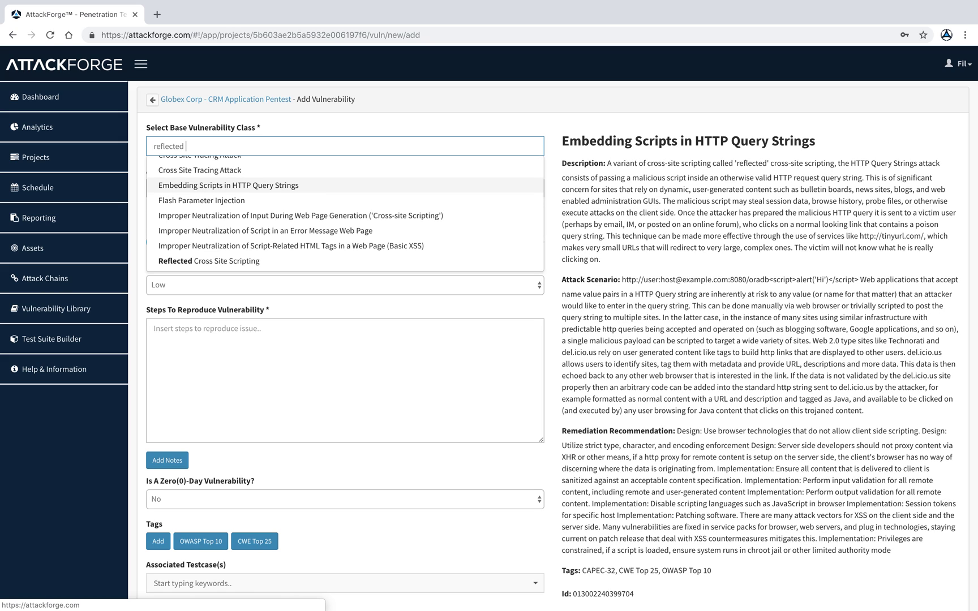
pyautogui.write('cross')
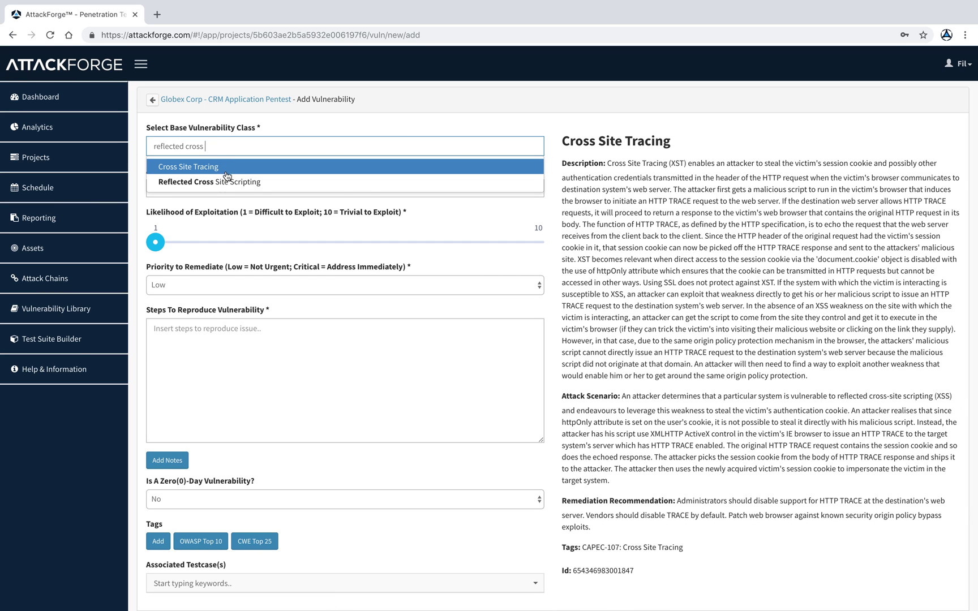
pyautogui.click(225, 180)
pyautogui.click(247, 186)
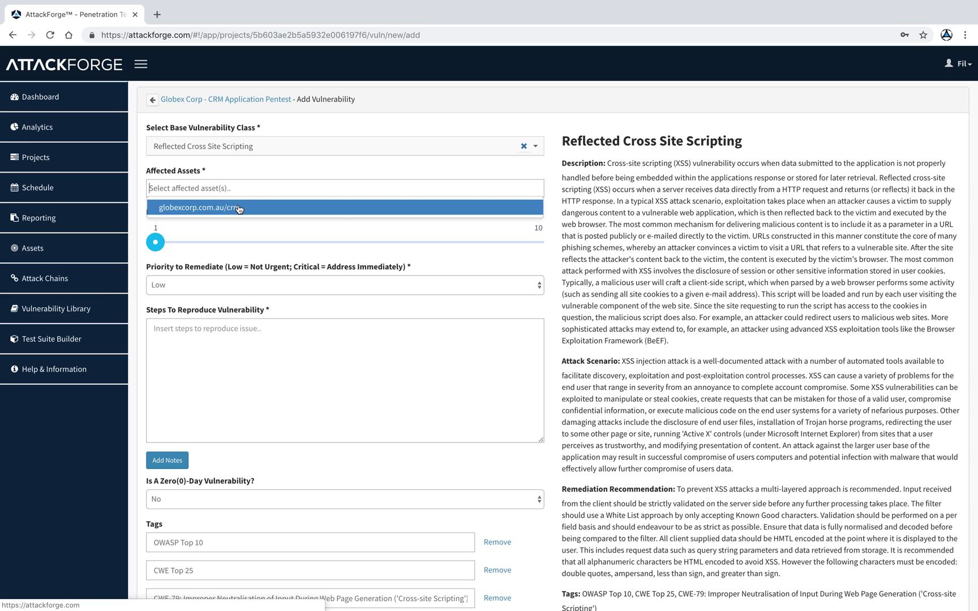
pyautogui.click(238, 209)
# Rate the XSS vulnerability's exploitation likelihood 7 and set its remediation priority to Critical.
pyautogui.click(155, 242)
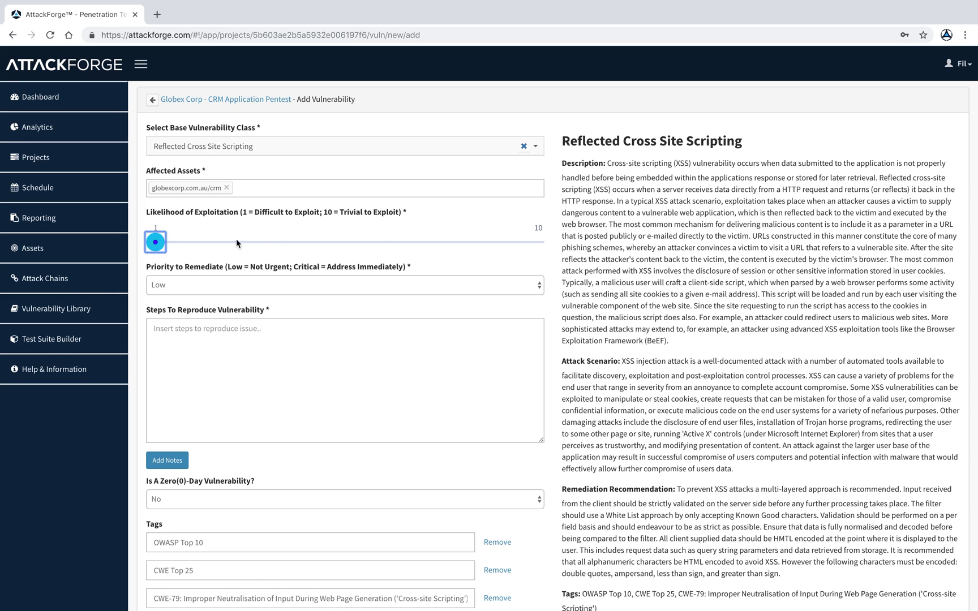
pyautogui.moveTo(237, 242); pyautogui.dragTo(421, 240)
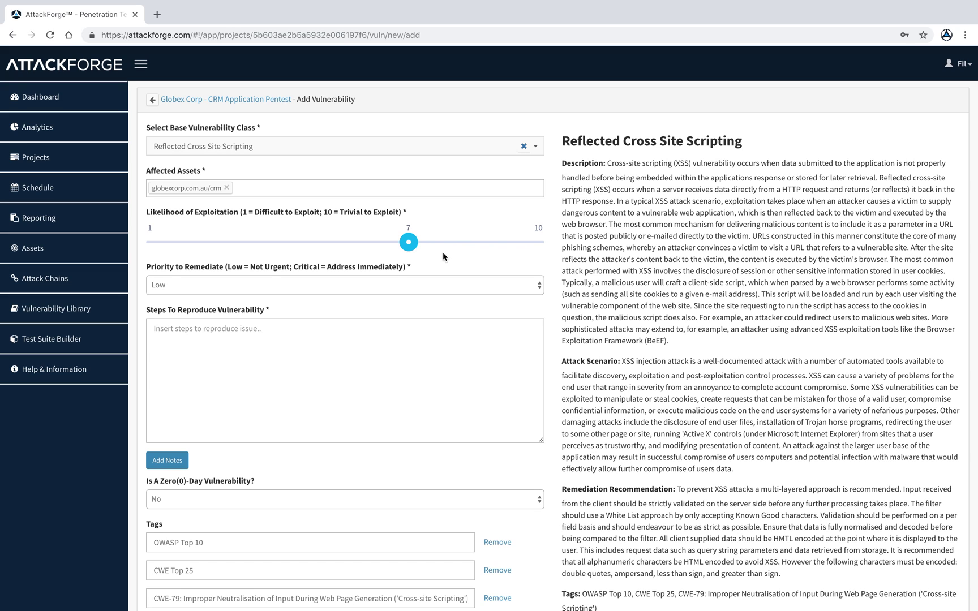
pyautogui.scroll(-1, 442, 253)
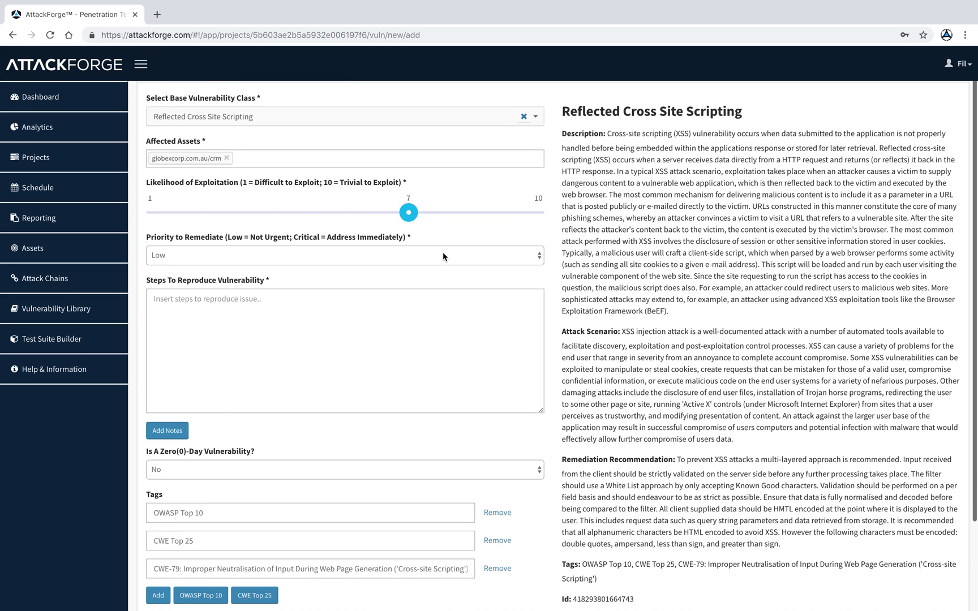
pyautogui.click(382, 253)
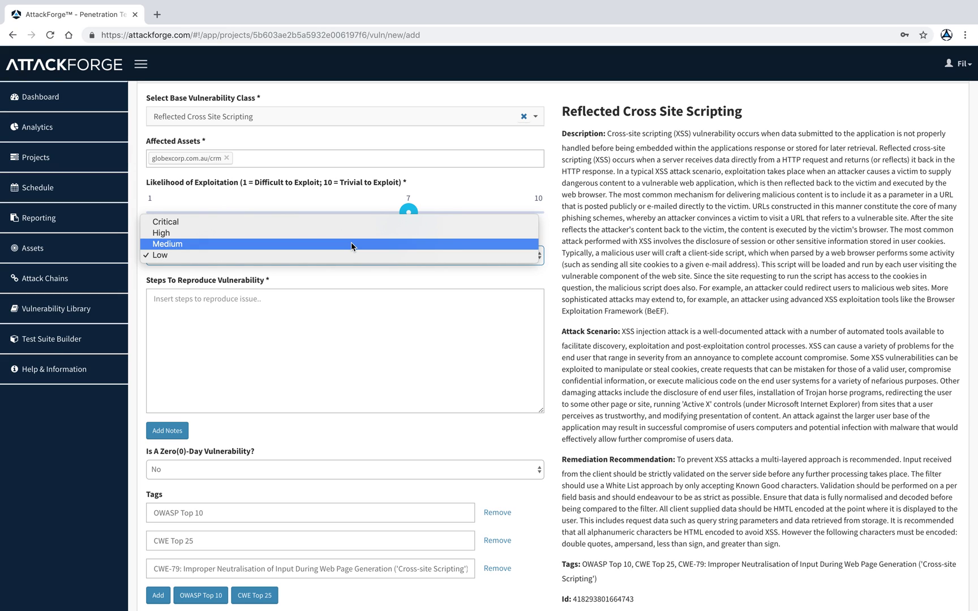
pyautogui.click(345, 222)
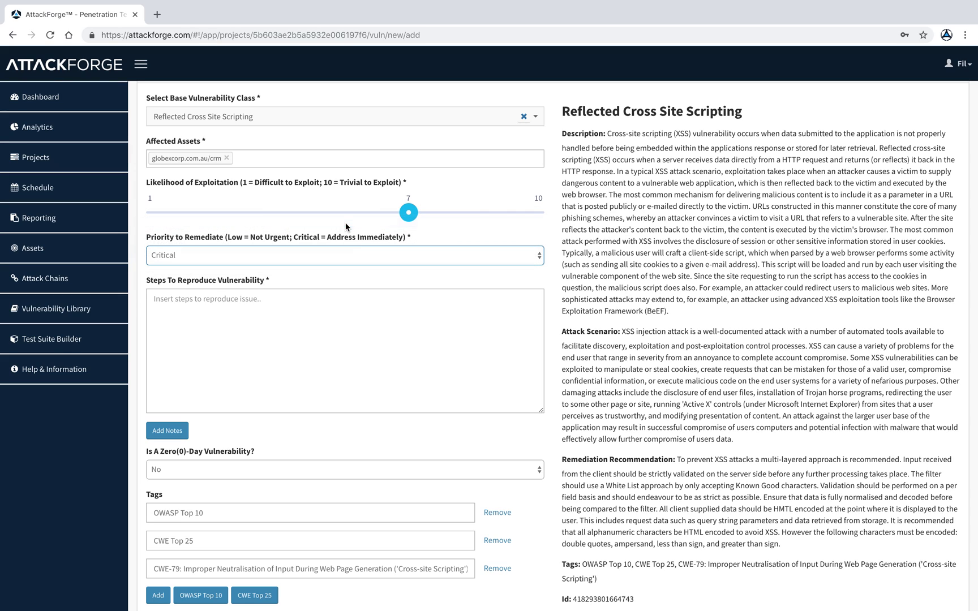
pyautogui.scroll(-1, 334, 308)
pyautogui.click(296, 282)
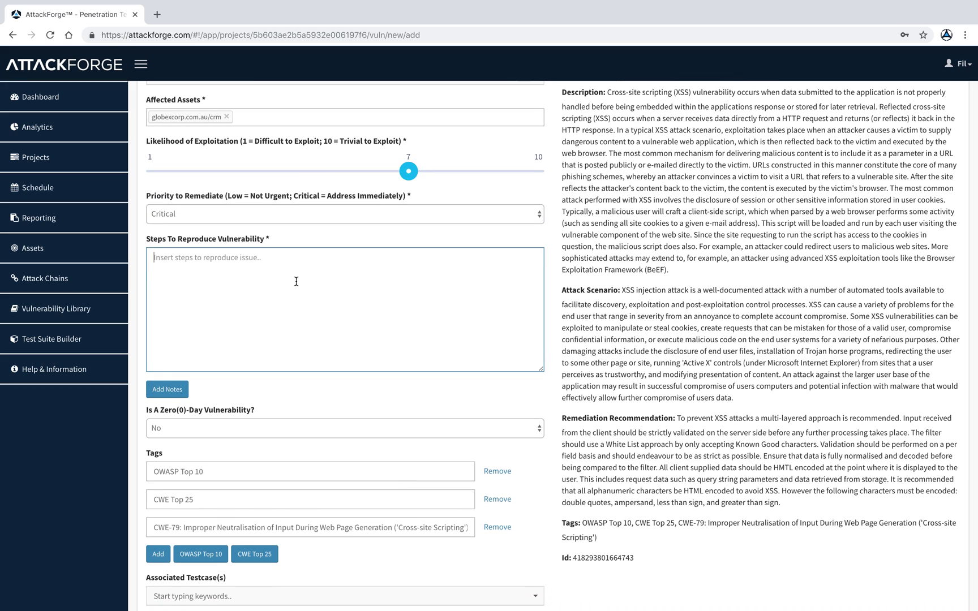
# Enter the reproduction steps '1. do this..' and '2. do that..' on separate lines.
pyautogui.write('1. do')
pyautogui.write('this..')
pyautogui.press('Return')
pyautogui.write('2. do that.')
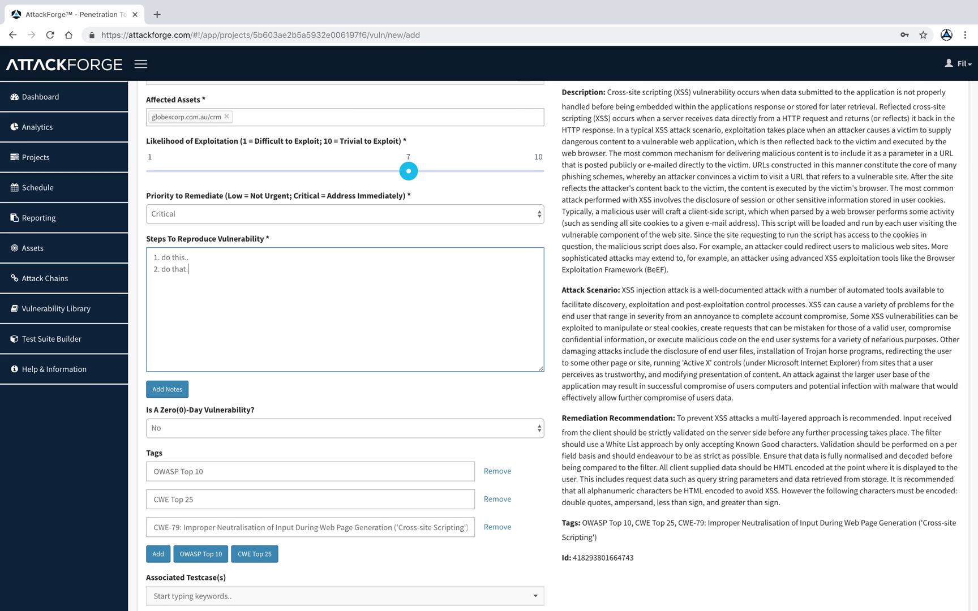
pyautogui.write('.')
# Add an extra note to the vulnerability, then remove the empty note again.
pyautogui.scroll(-1, 268, 331)
pyautogui.click(175, 375)
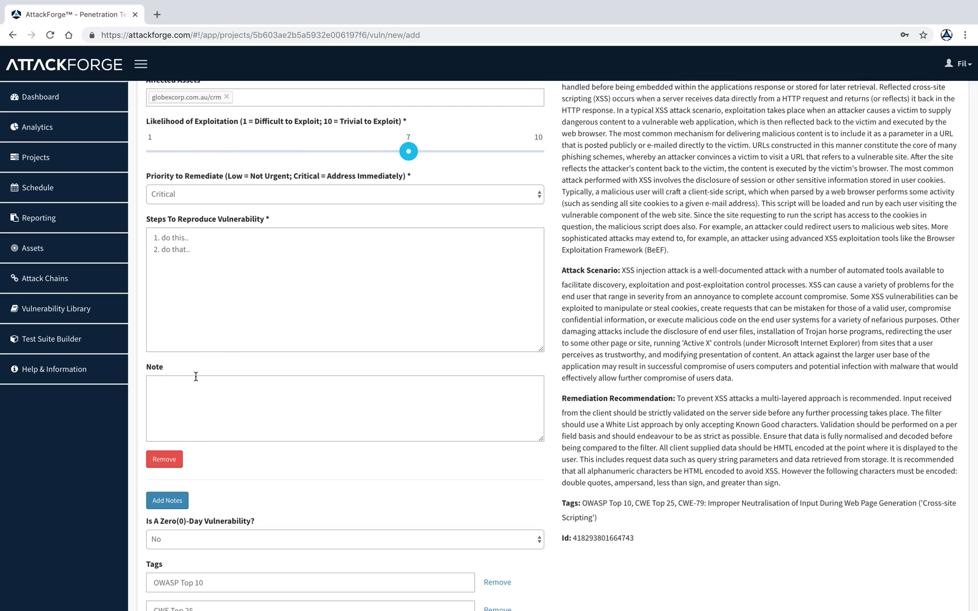
pyautogui.click(197, 396)
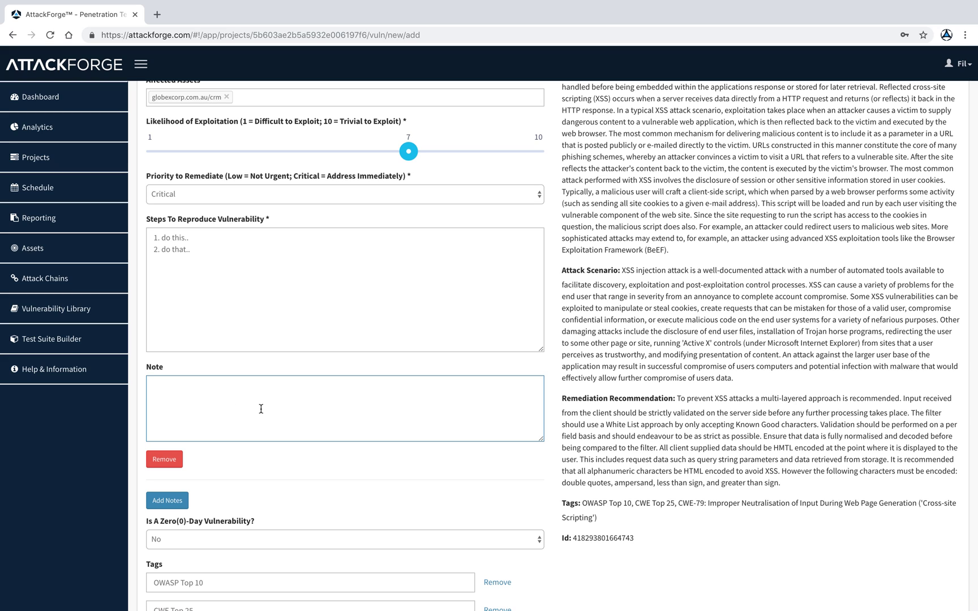
pyautogui.scroll(-1, 261, 409)
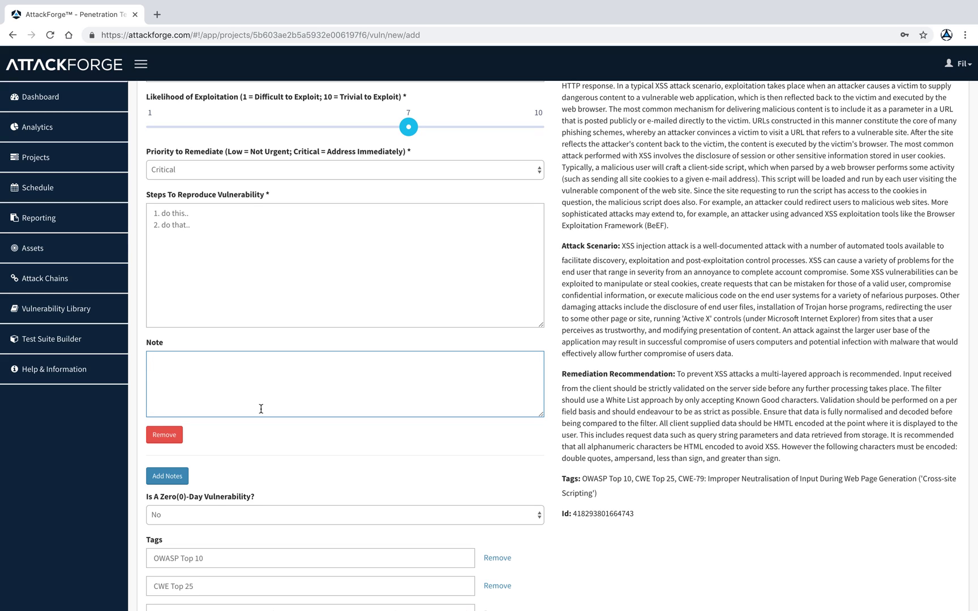
pyautogui.click(169, 435)
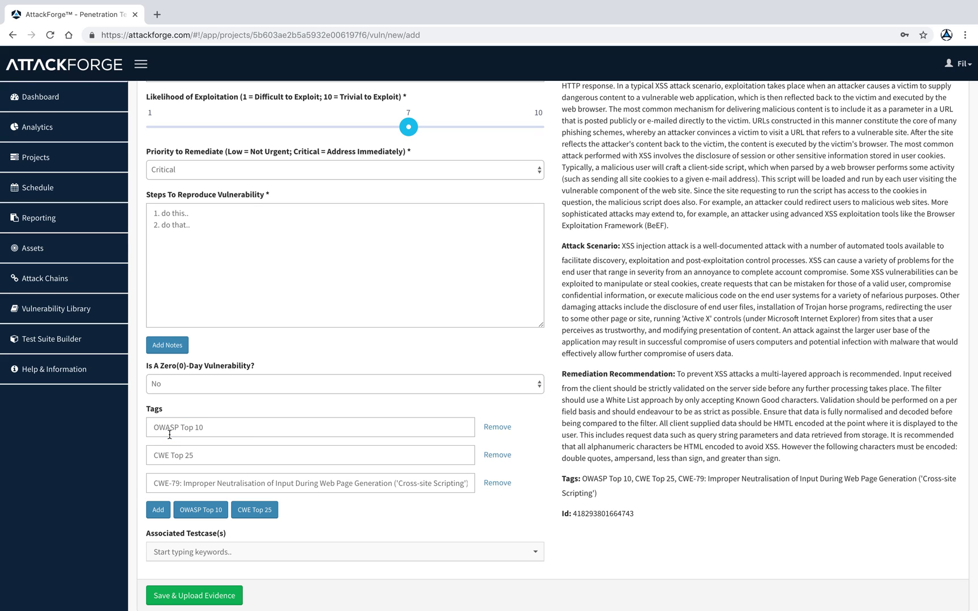
pyautogui.scroll(-1, 253, 434)
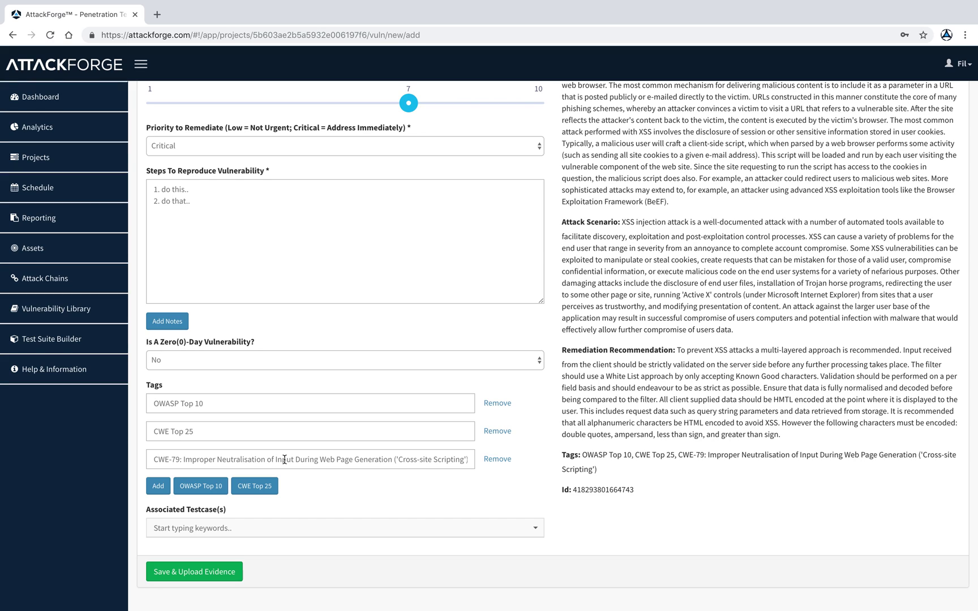
pyautogui.click(270, 526)
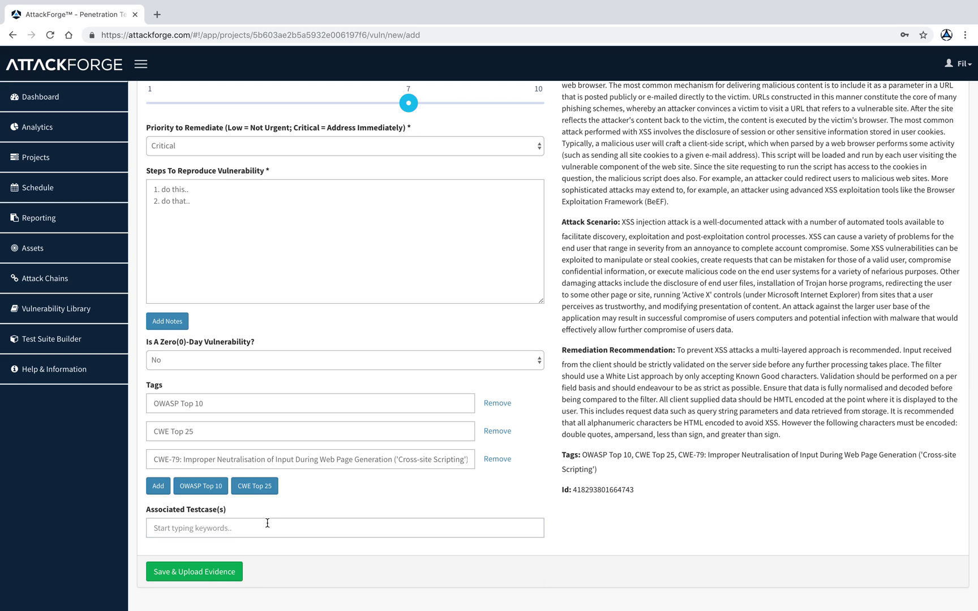
pyautogui.scroll(-1, 605, 518)
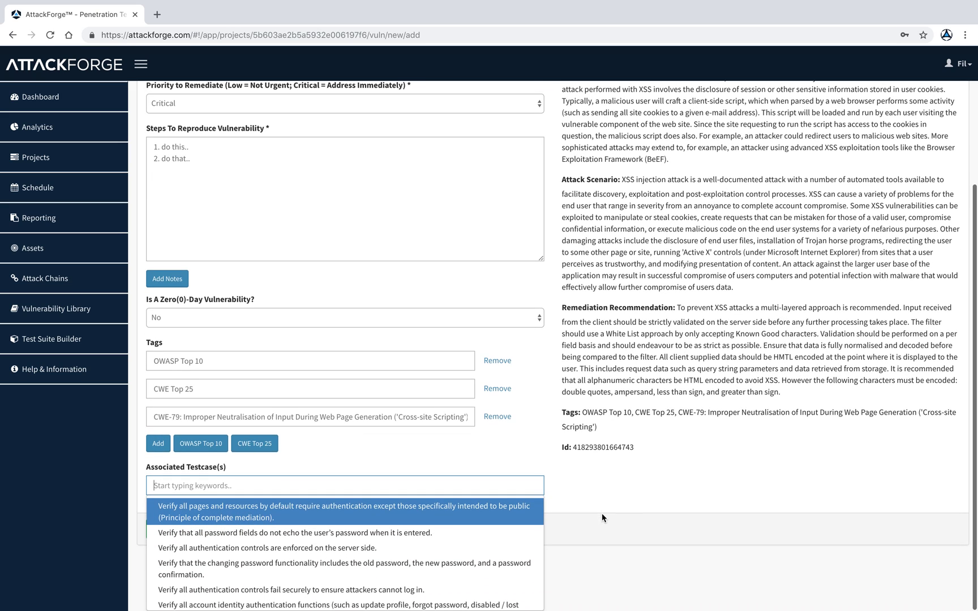
pyautogui.scroll(-1, 386, 528)
pyautogui.scroll(-3, 386, 527)
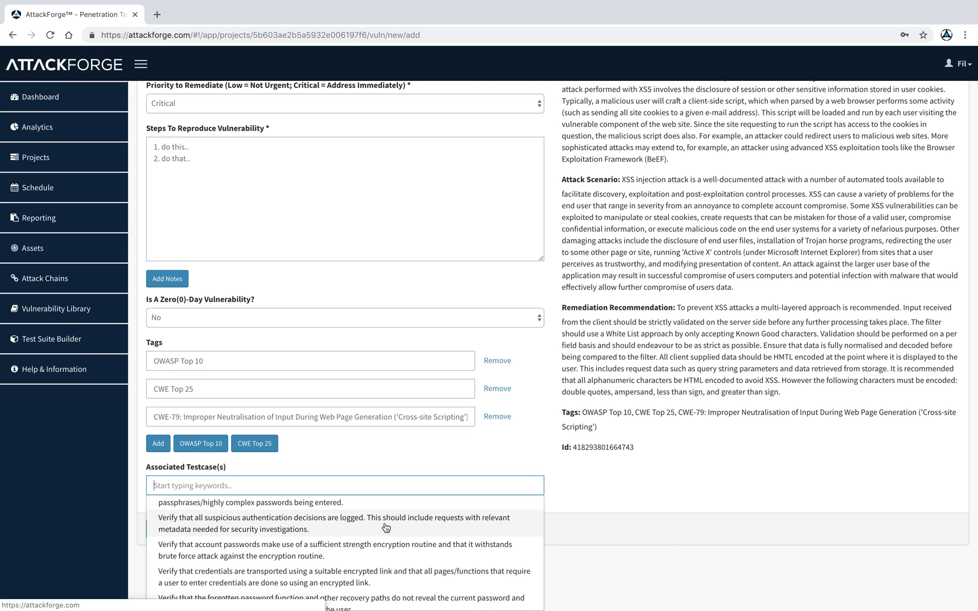
pyautogui.click(656, 498)
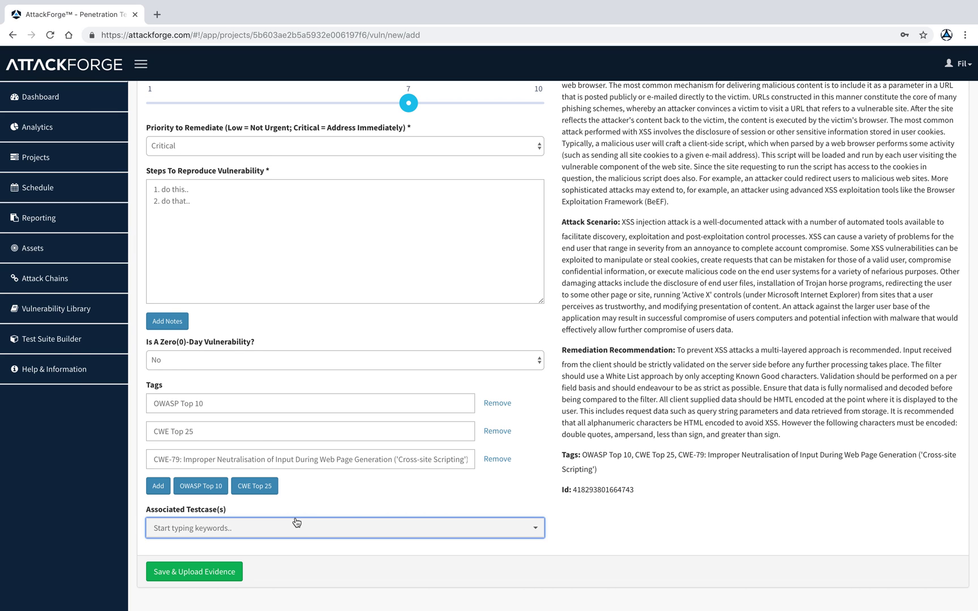
pyautogui.scroll(3, 258, 379)
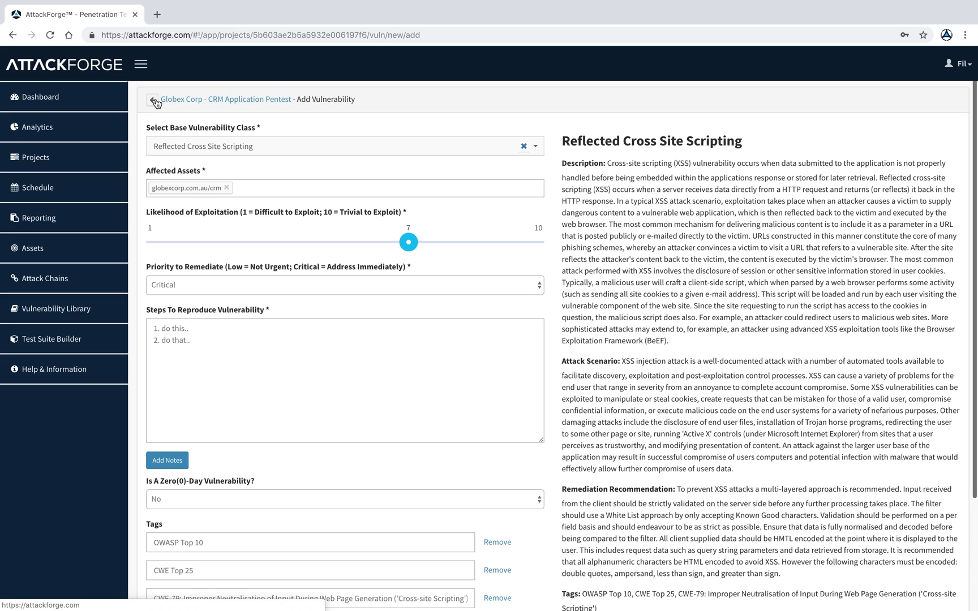
# From the project dashboard, open the attack chains and scroll through the chain's steps.
pyautogui.click(155, 101)
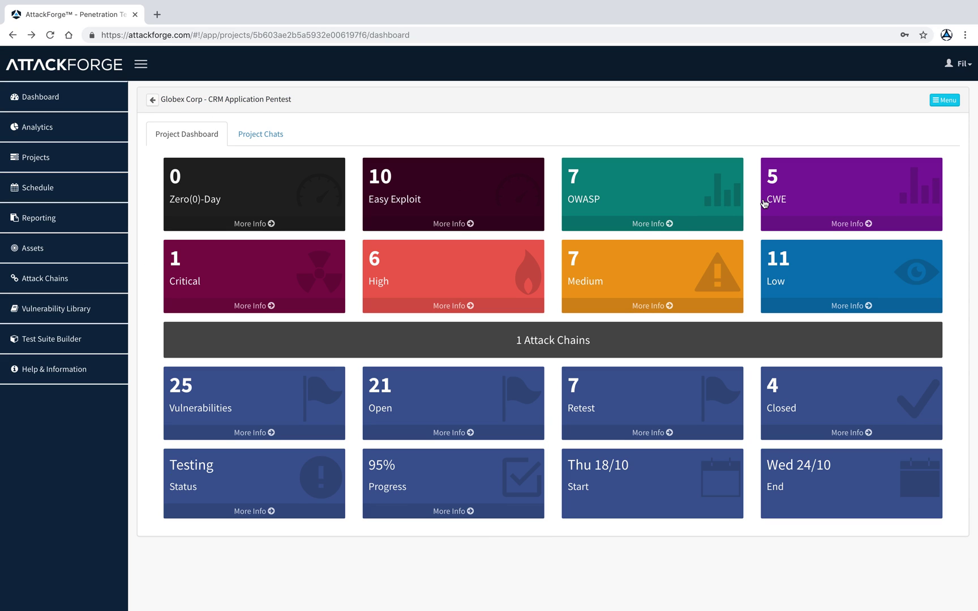
pyautogui.click(569, 339)
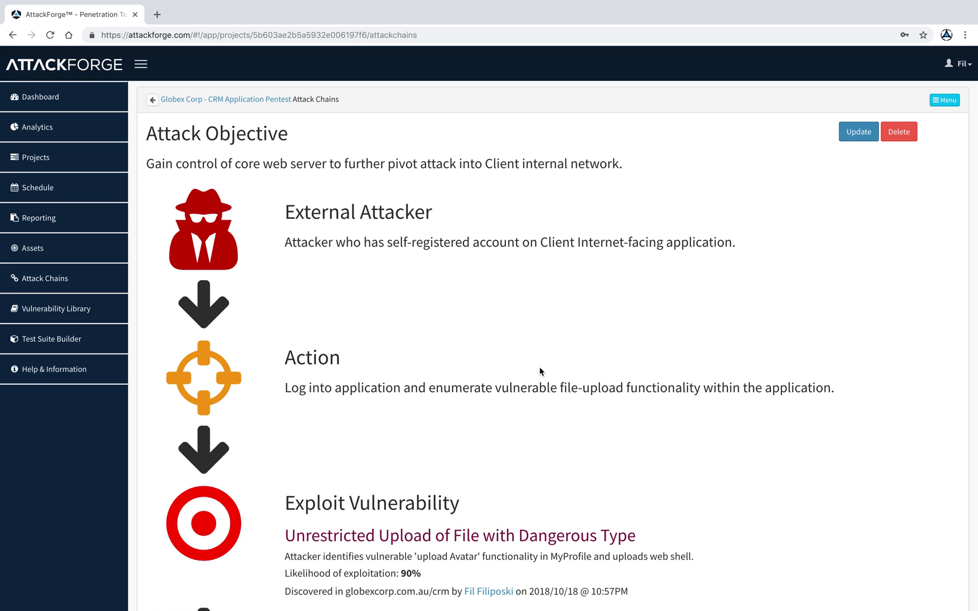
pyautogui.scroll(-1, 539, 367)
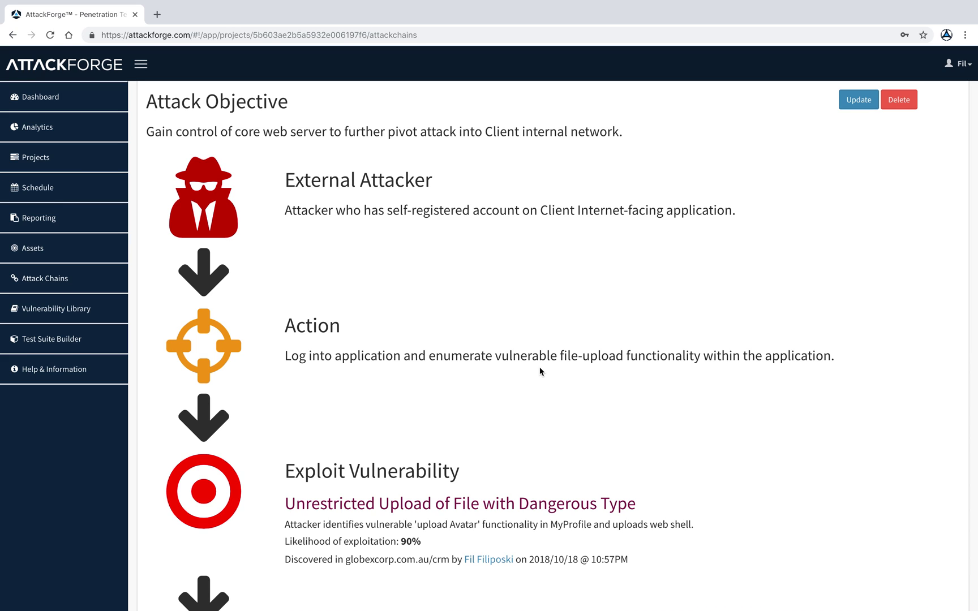
pyautogui.scroll(-3, 539, 371)
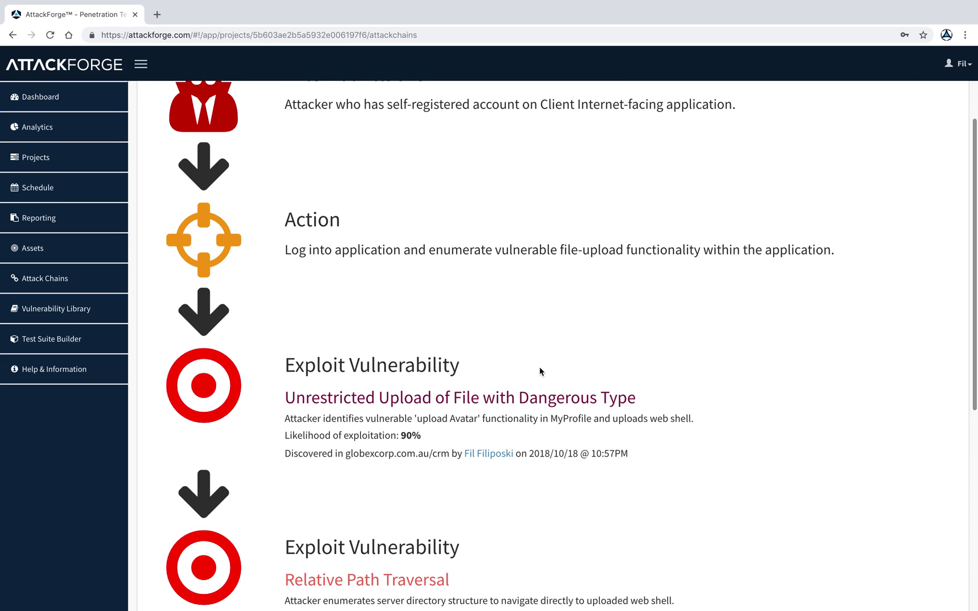
pyautogui.scroll(-1, 539, 367)
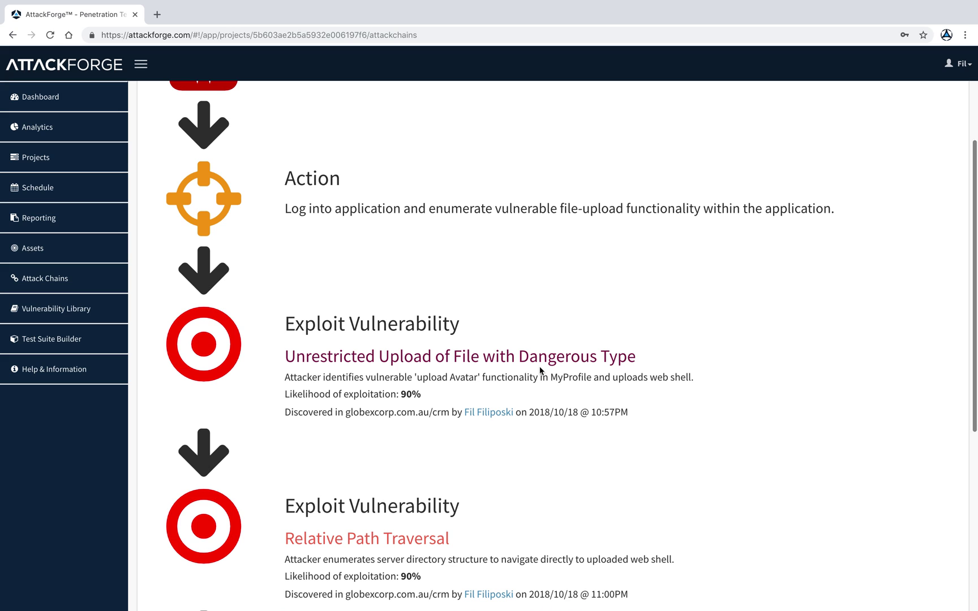
pyautogui.scroll(-1, 539, 366)
# Scroll on to Flag Captured, then return to the Globex Corp - CRM Application Pentest dashboard.
pyautogui.scroll(-3, 539, 366)
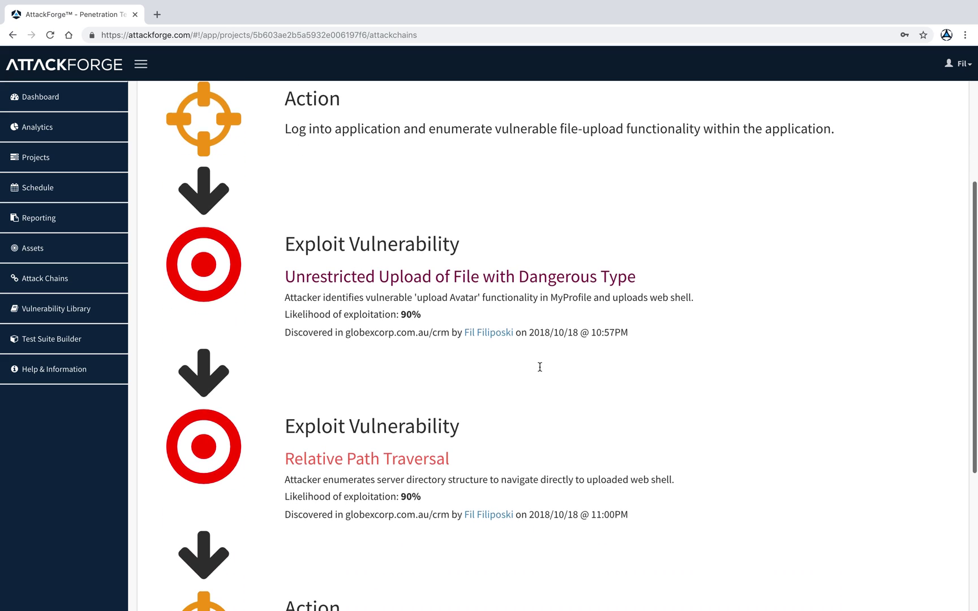
pyautogui.scroll(-1, 539, 367)
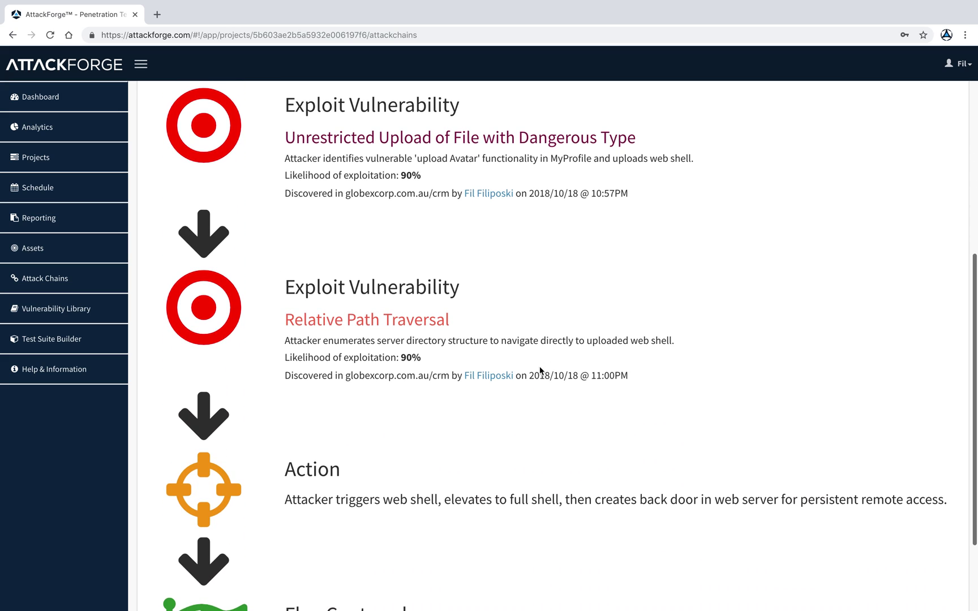
pyautogui.scroll(-1, 539, 366)
pyautogui.scroll(-1, 540, 367)
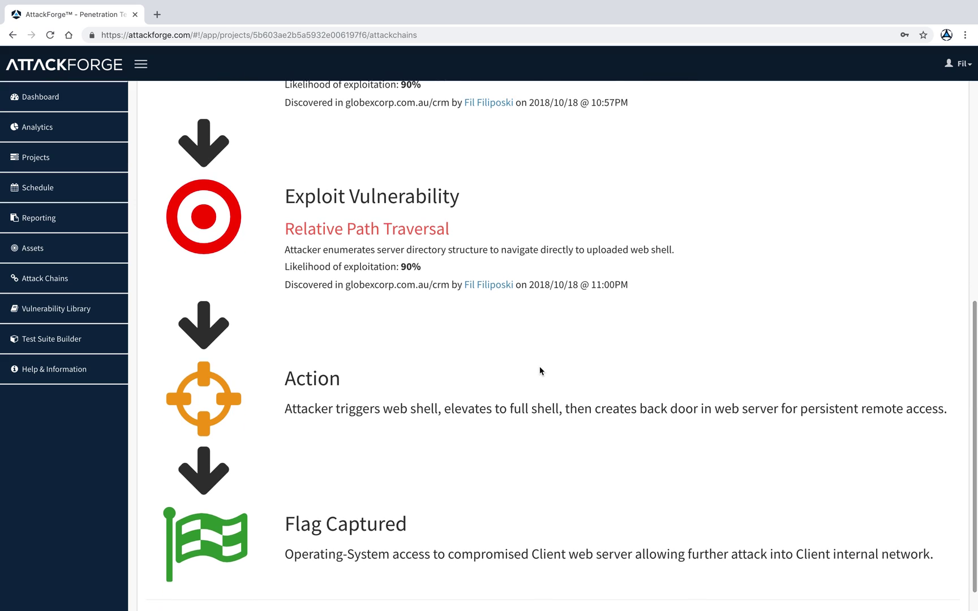
pyautogui.scroll(-1, 539, 367)
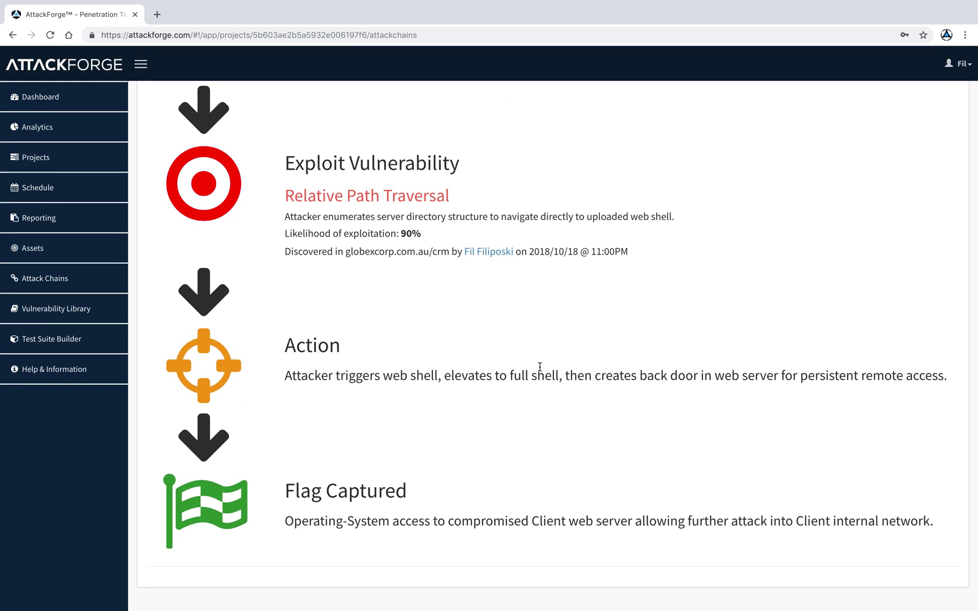
pyautogui.scroll(15, 539, 366)
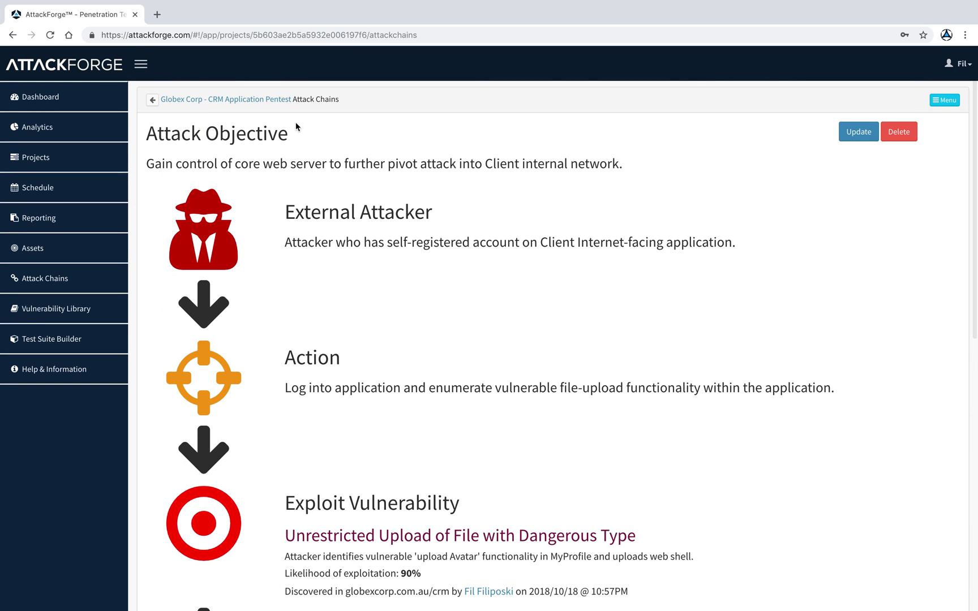
pyautogui.click(268, 100)
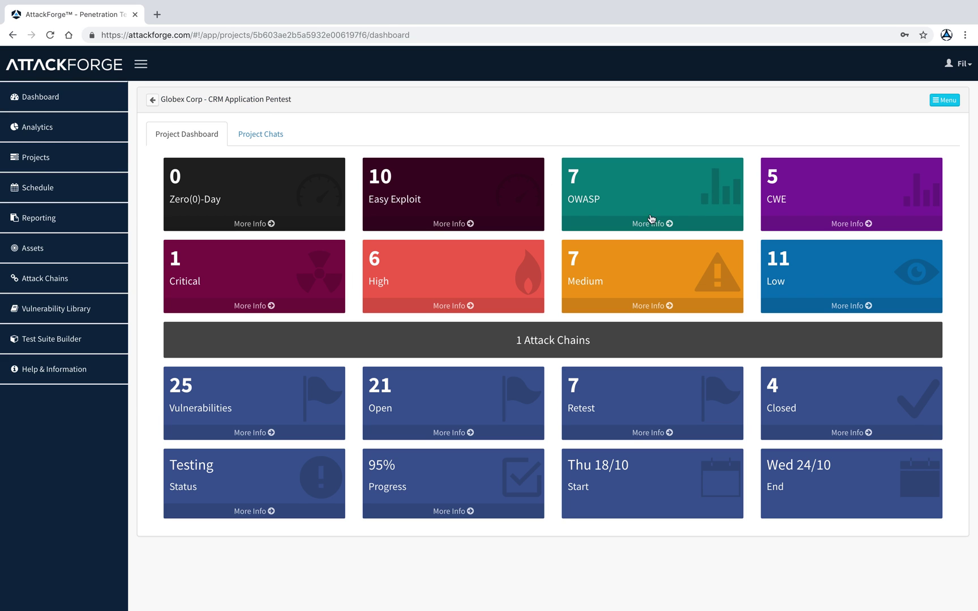
pyautogui.click(943, 101)
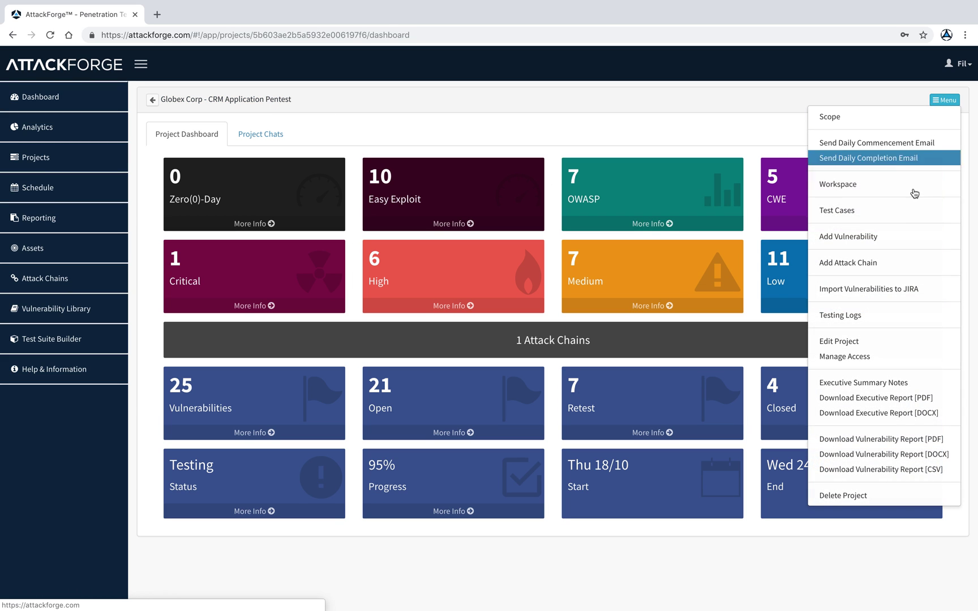
pyautogui.click(879, 290)
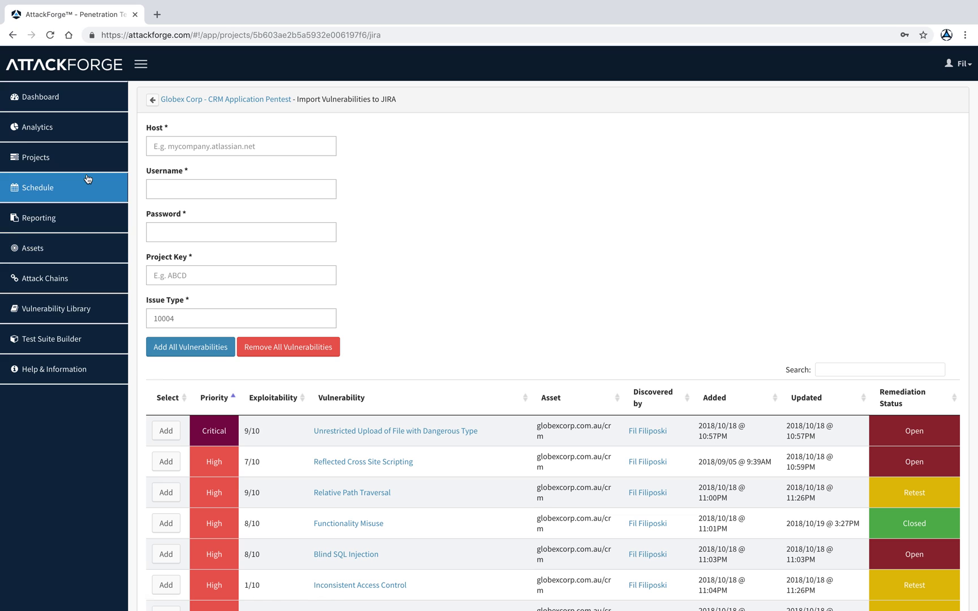
pyautogui.click(191, 103)
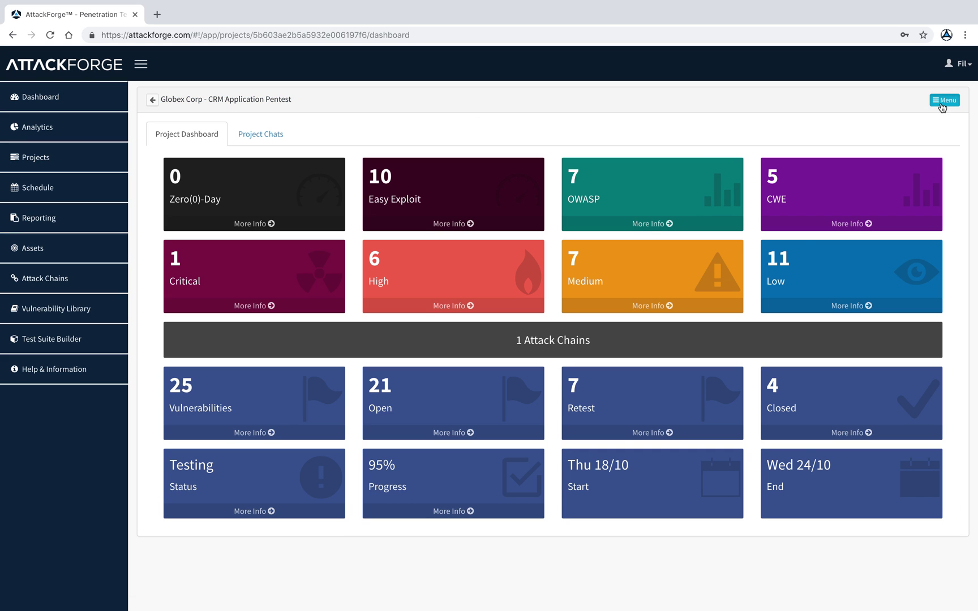
pyautogui.click(942, 104)
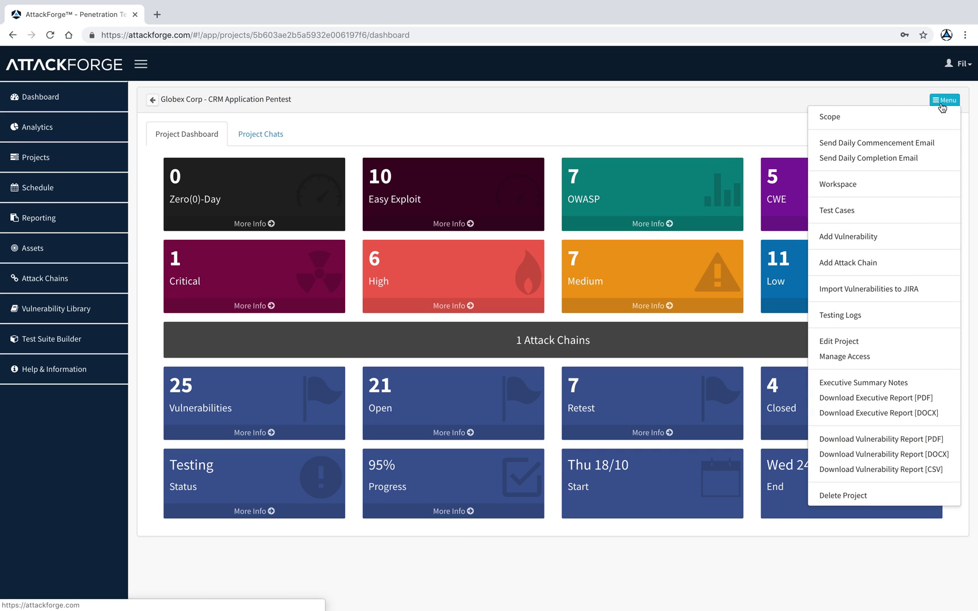
pyautogui.click(860, 319)
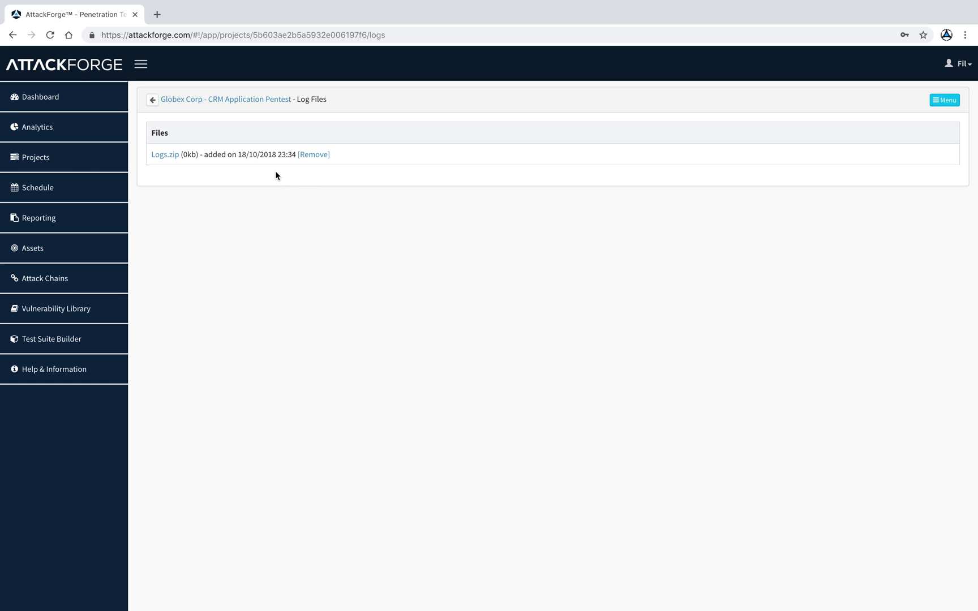
pyautogui.click(247, 99)
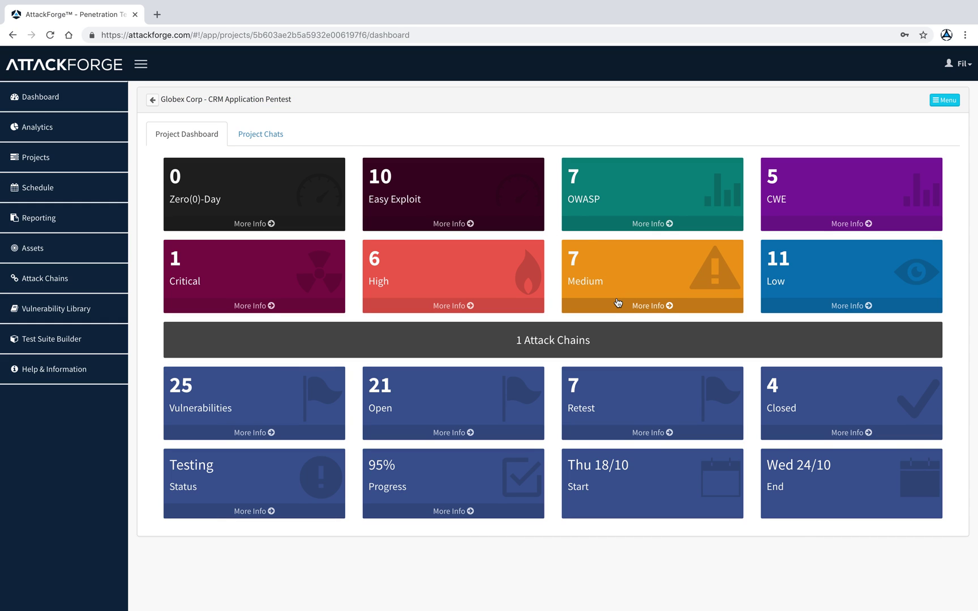
pyautogui.click(941, 103)
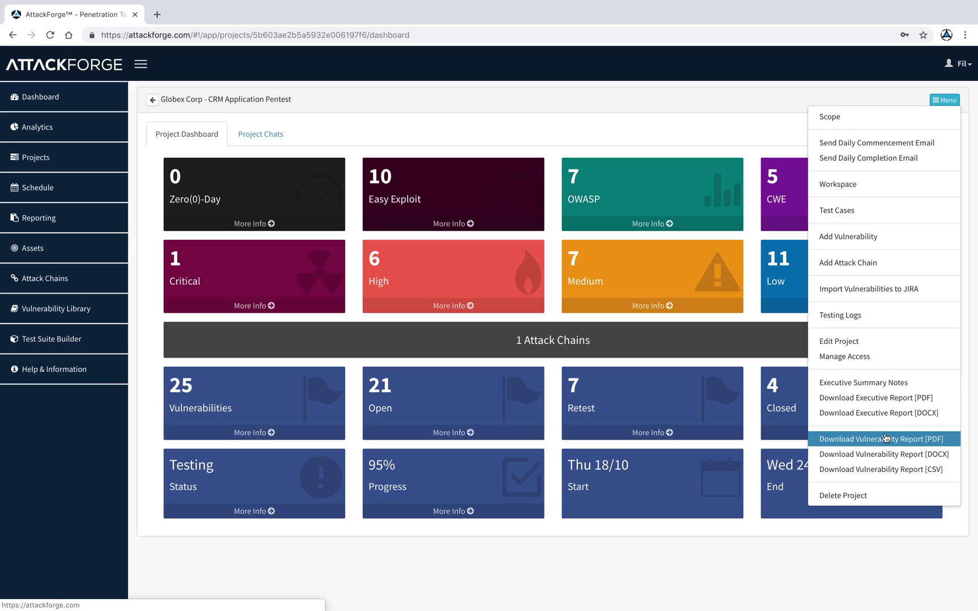
# Download the Vulnerability Report PDF and open vulnerability_report.pdf in Preview, zoomed out.
pyautogui.click(885, 438)
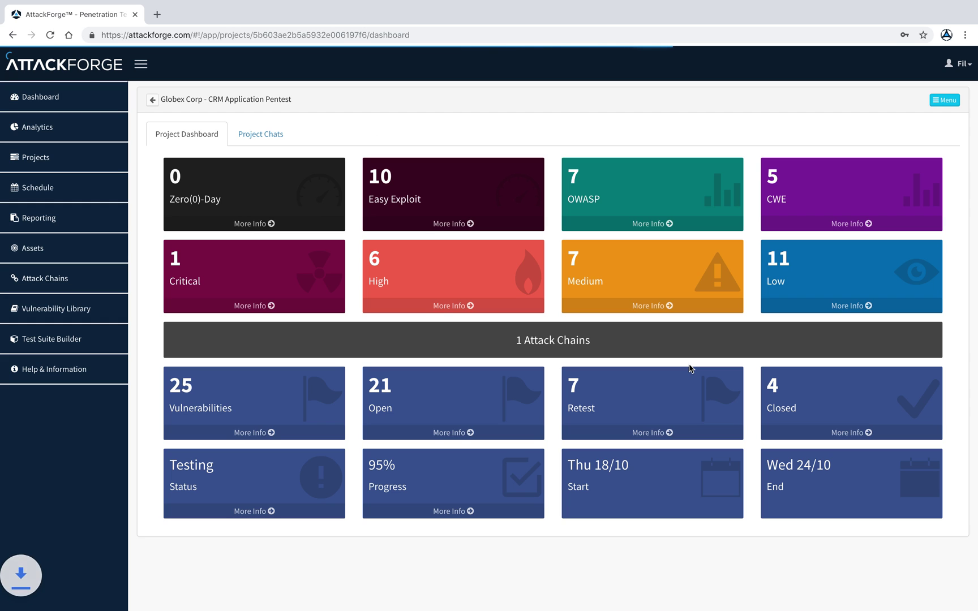
pyautogui.hotkey('ctrl', 'Left')
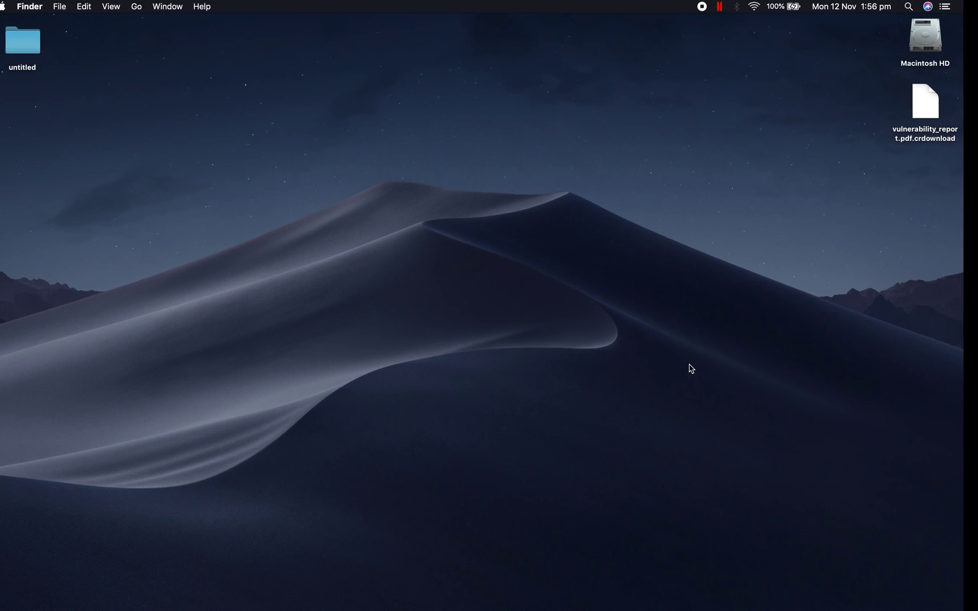
pyautogui.click(933, 89)
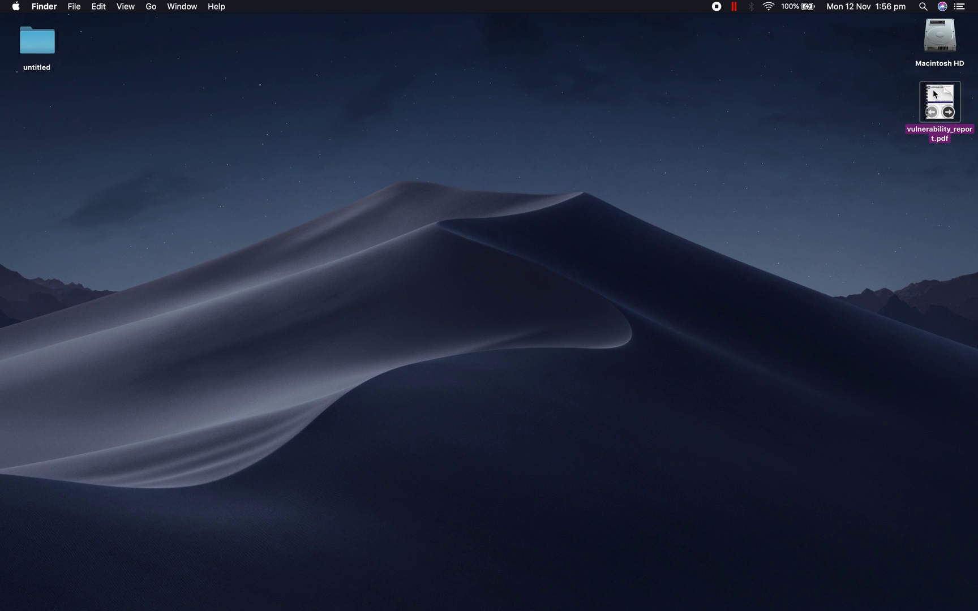
pyautogui.doubleClick(932, 88)
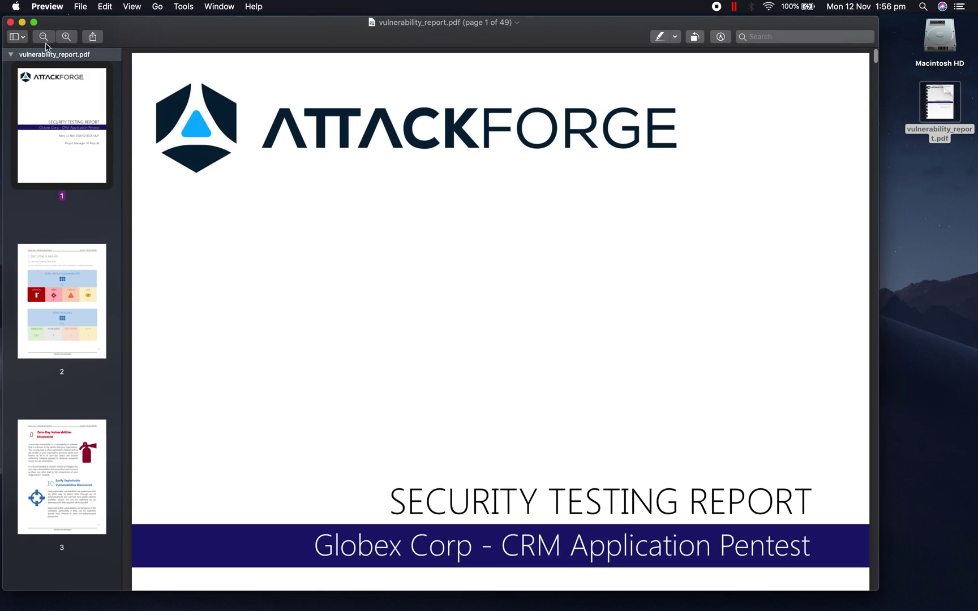
pyautogui.click(43, 37)
# Zoom out fully and scroll past the page 5 Testing Summary to page 6's vulnerabilities list.
pyautogui.click(43, 37)
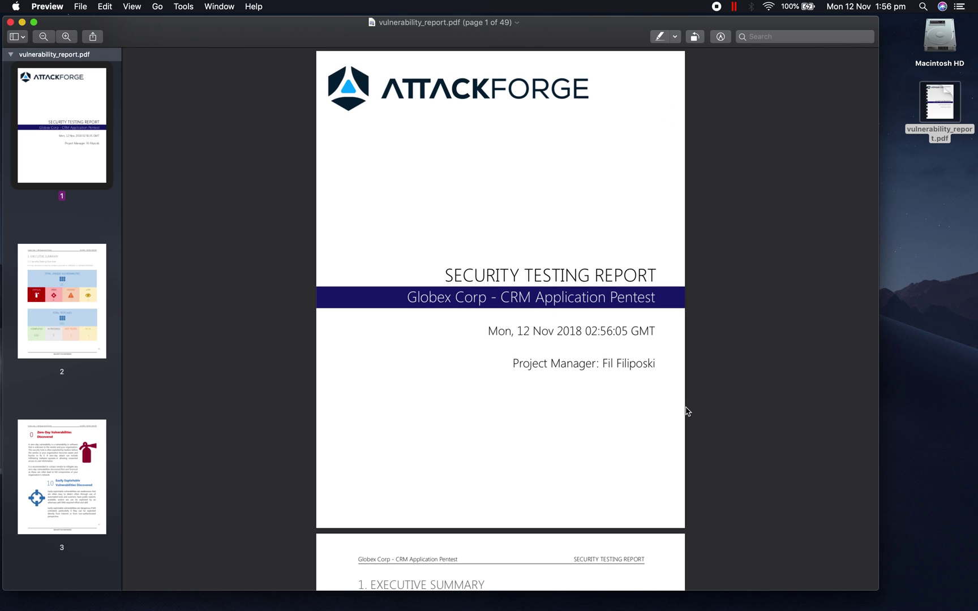
pyautogui.scroll(-10, 687, 412)
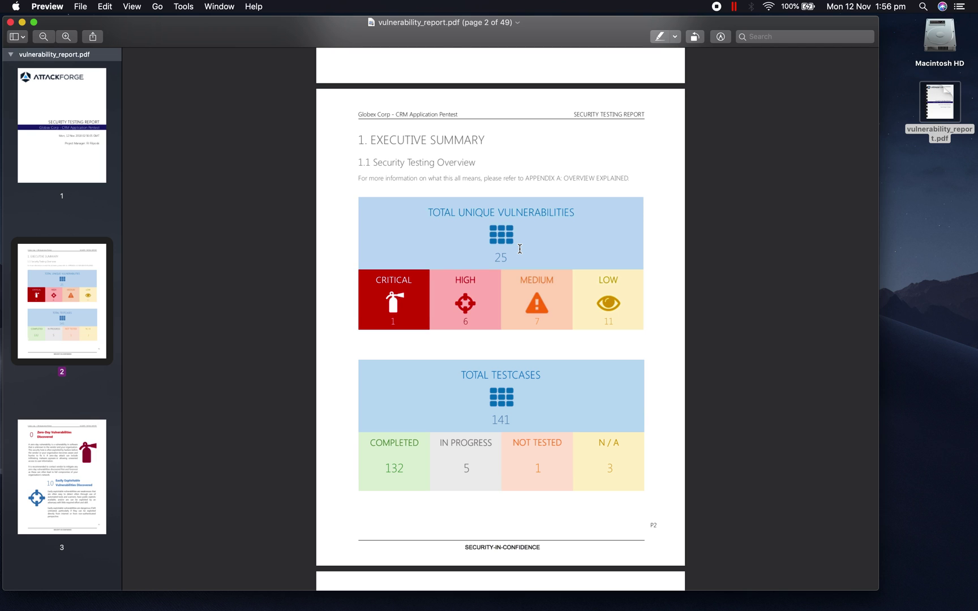
pyautogui.scroll(-1, 520, 249)
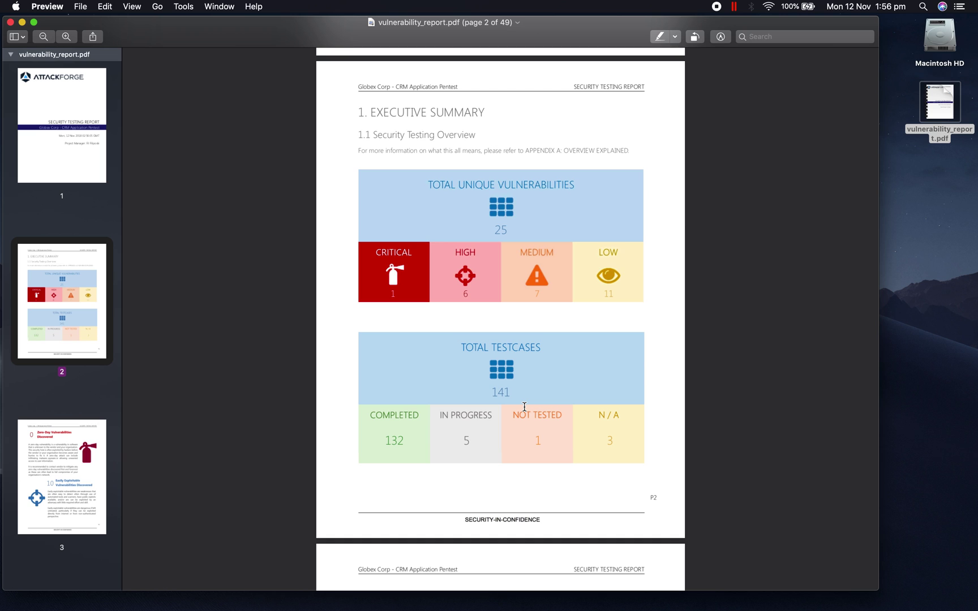
pyautogui.scroll(-10, 524, 407)
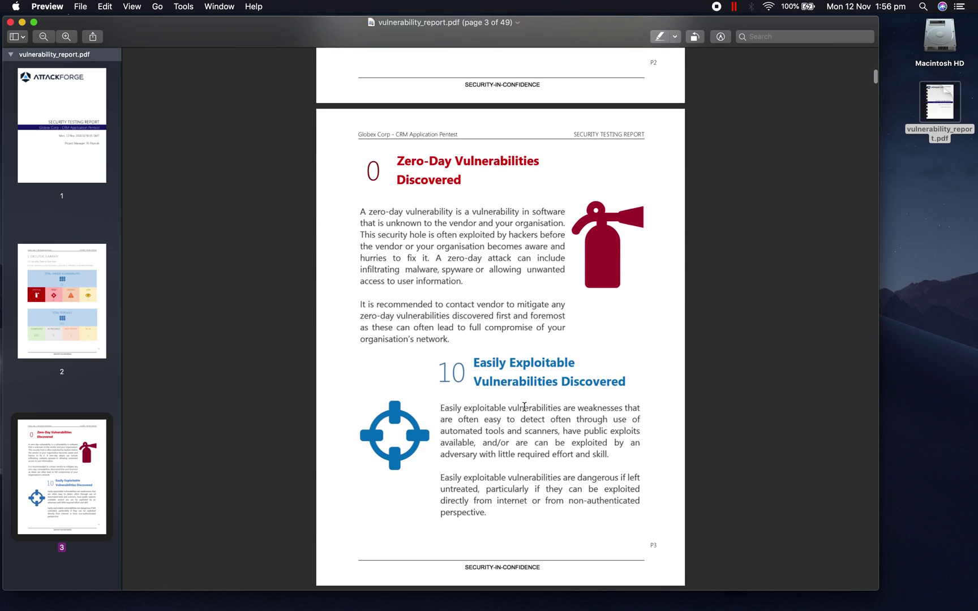
pyautogui.scroll(-2, 524, 406)
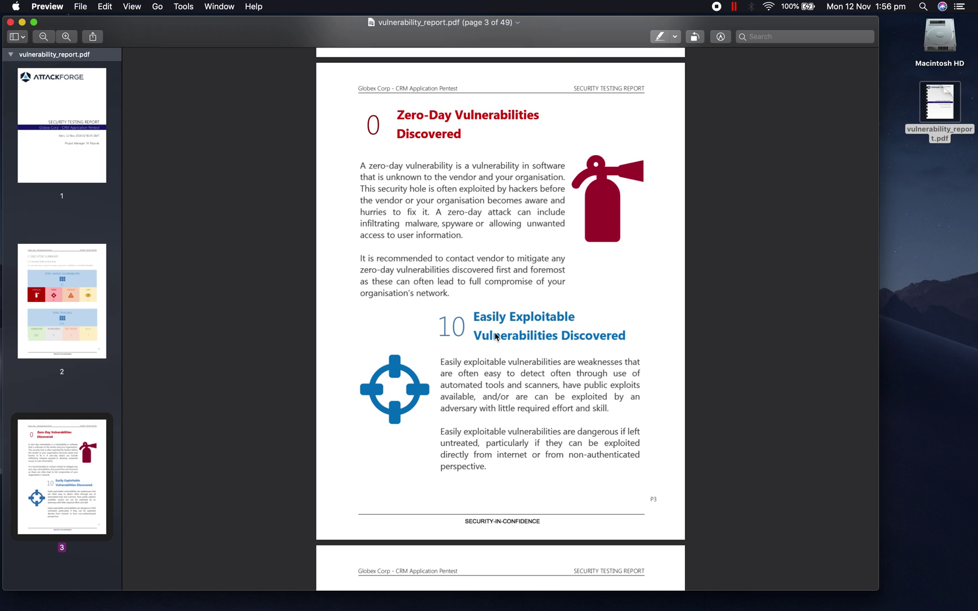
pyautogui.scroll(-10, 495, 336)
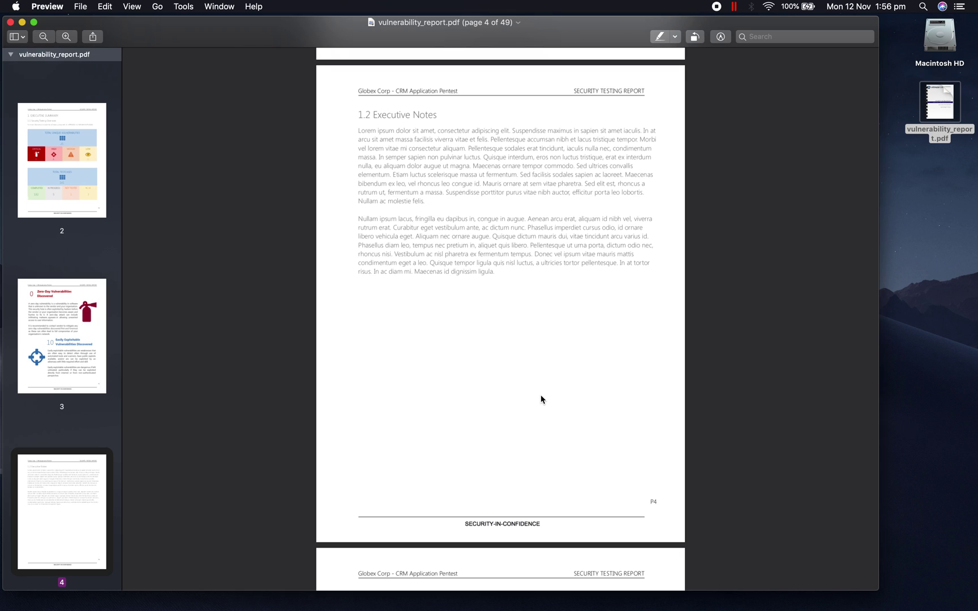
pyautogui.scroll(-2, 540, 396)
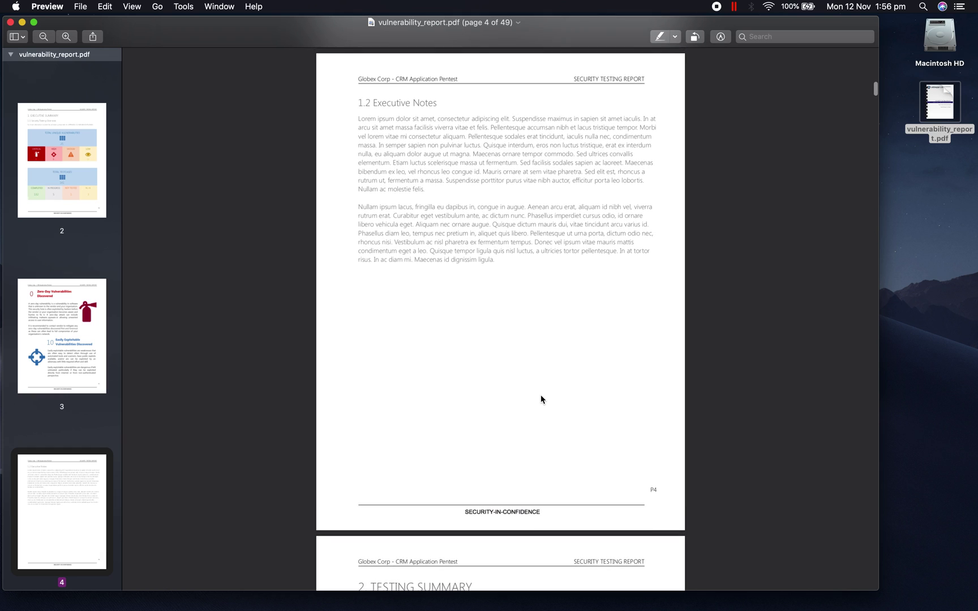
pyautogui.scroll(2, 540, 399)
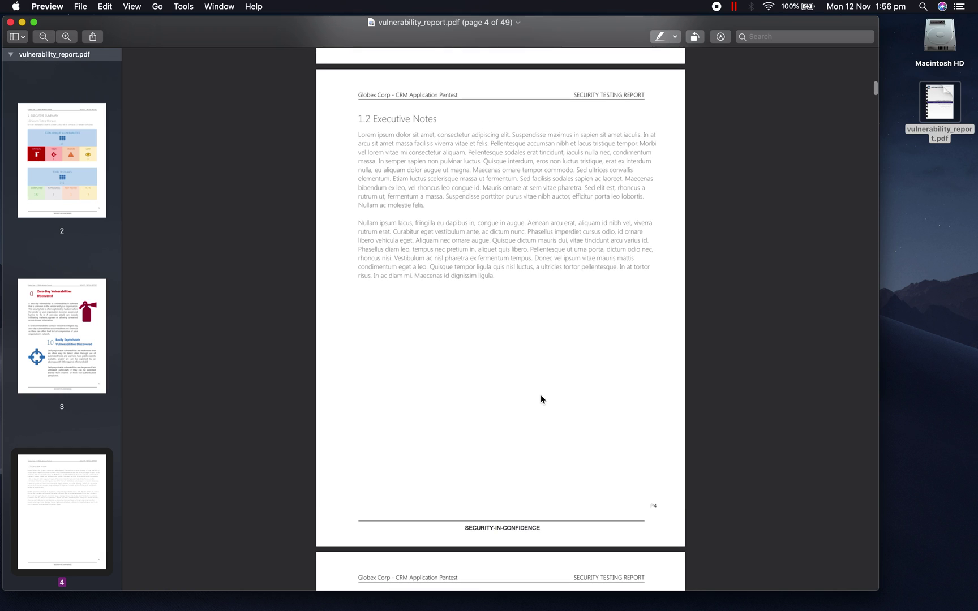
pyautogui.scroll(-10, 540, 399)
pyautogui.scroll(-4, 540, 396)
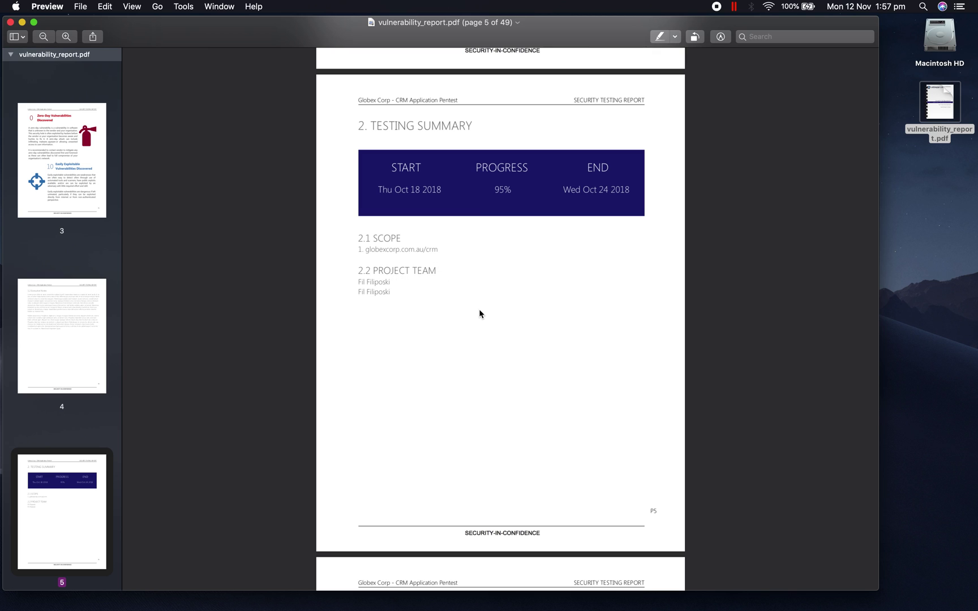
pyautogui.scroll(-10, 478, 312)
# Scroll past Unrestricted Upload and Blind SQL Injection to page 11, finding 4 Inconsistent Access Control.
pyautogui.scroll(-3, 479, 313)
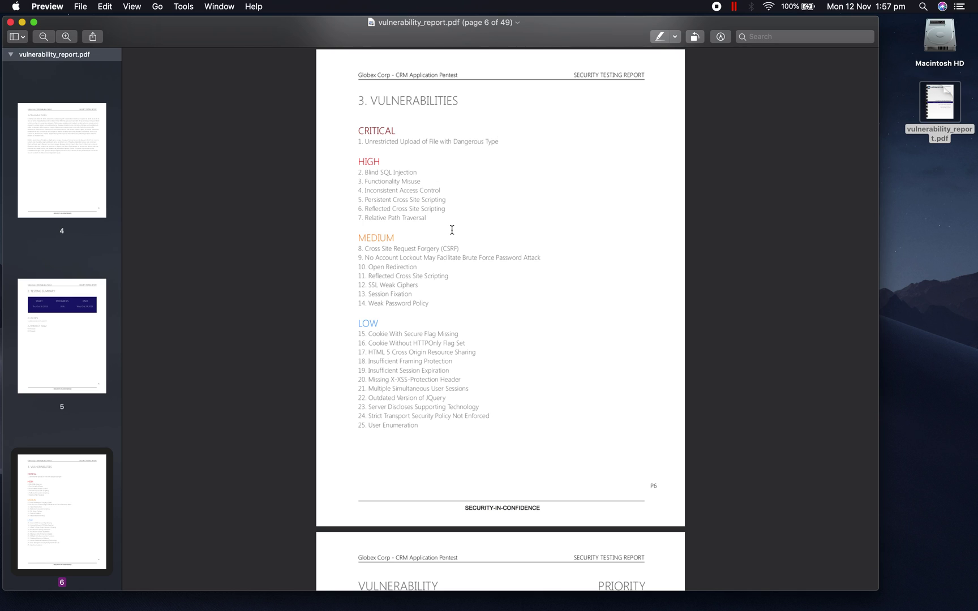
pyautogui.scroll(-15, 452, 230)
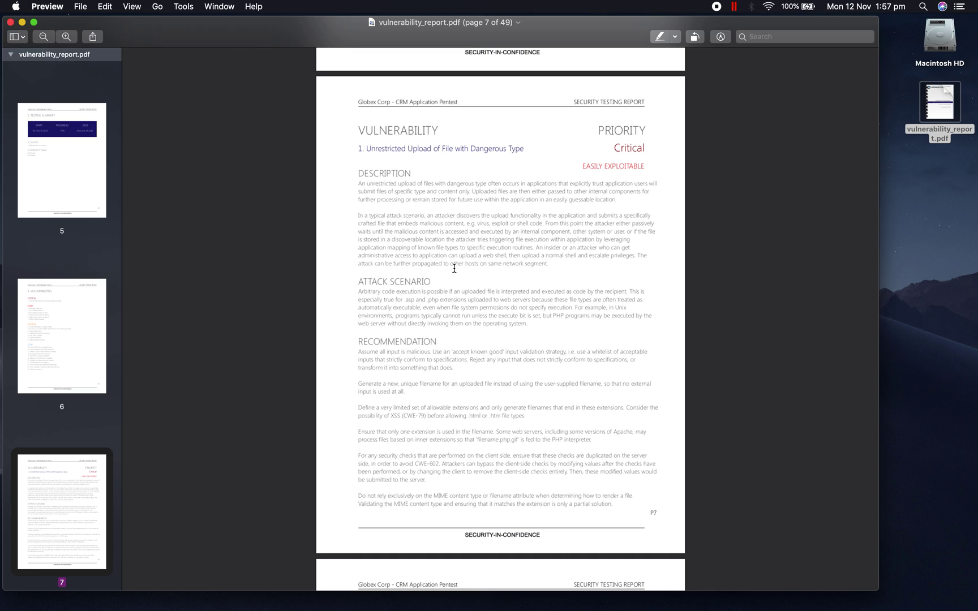
pyautogui.scroll(-5, 436, 326)
pyautogui.scroll(-8, 437, 326)
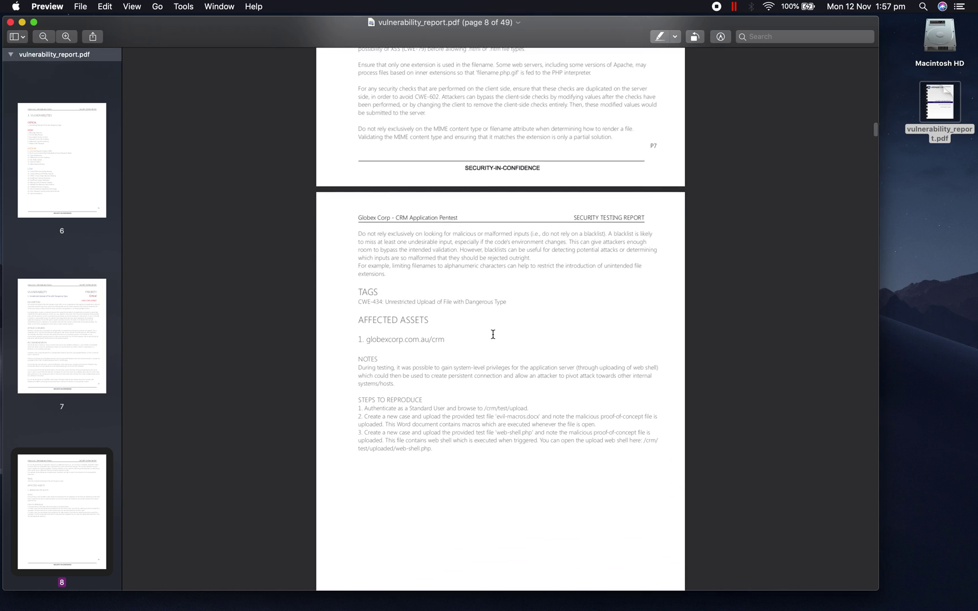
pyautogui.scroll(-2, 492, 333)
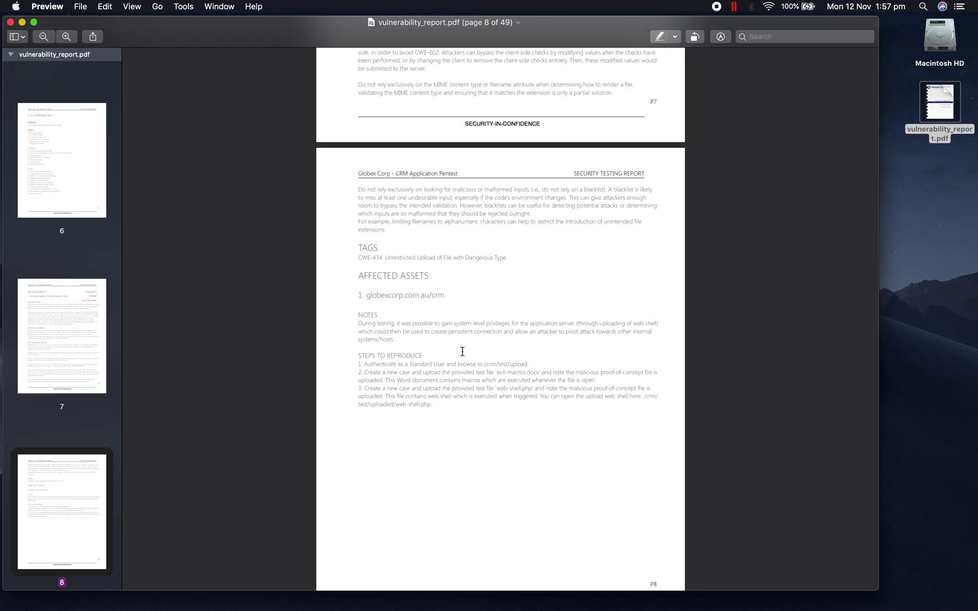
pyautogui.scroll(2, 440, 286)
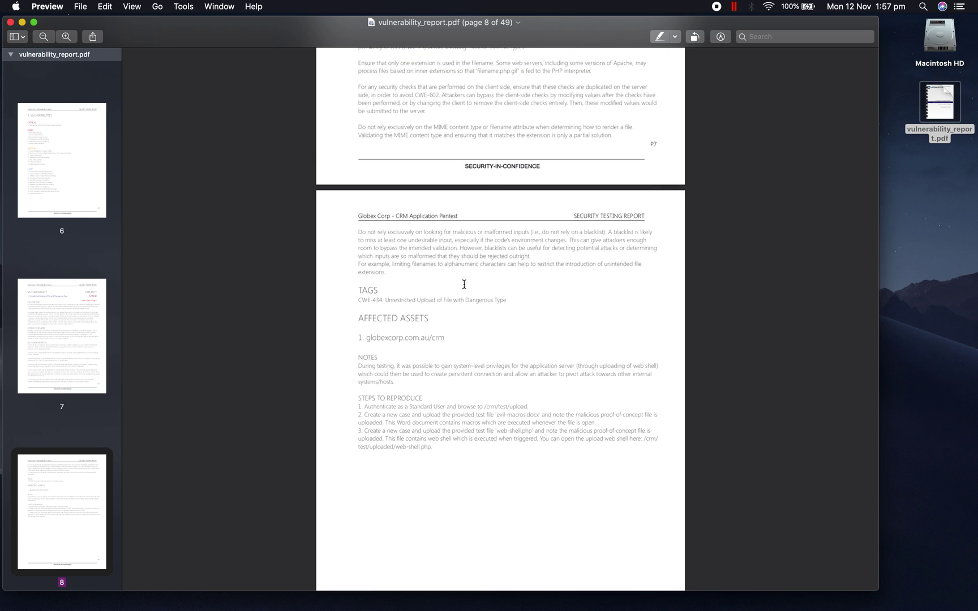
pyautogui.scroll(-15, 464, 284)
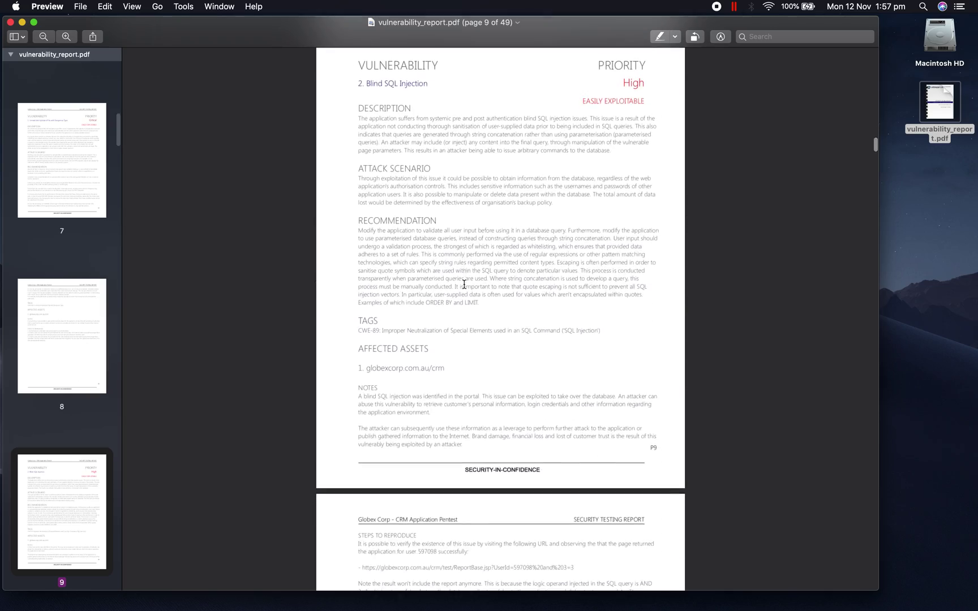
pyautogui.scroll(-20, 464, 284)
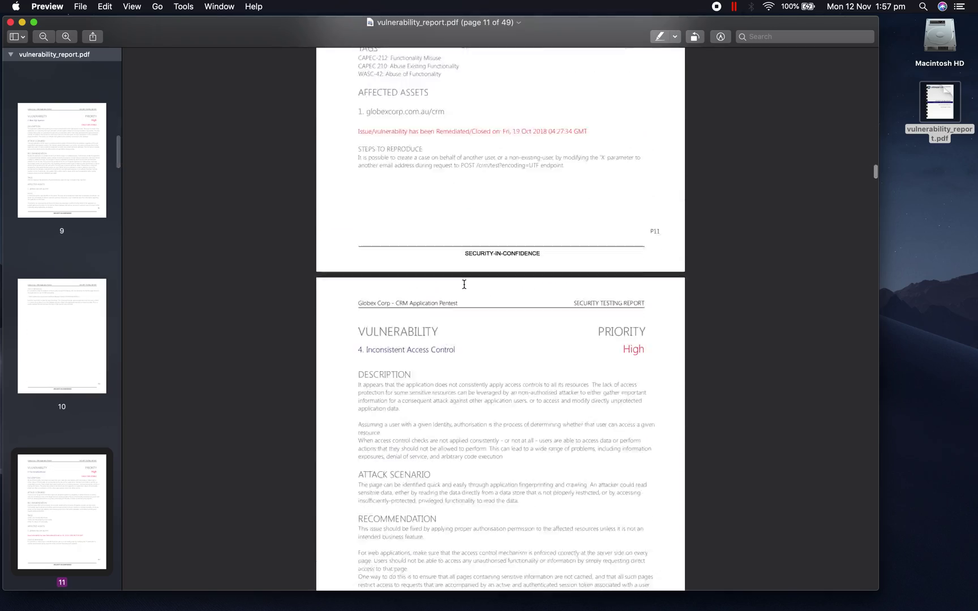
# Skim the findings down to page 40, the Low-priority User Enumeration finding 25.
pyautogui.scroll(-20, 464, 285)
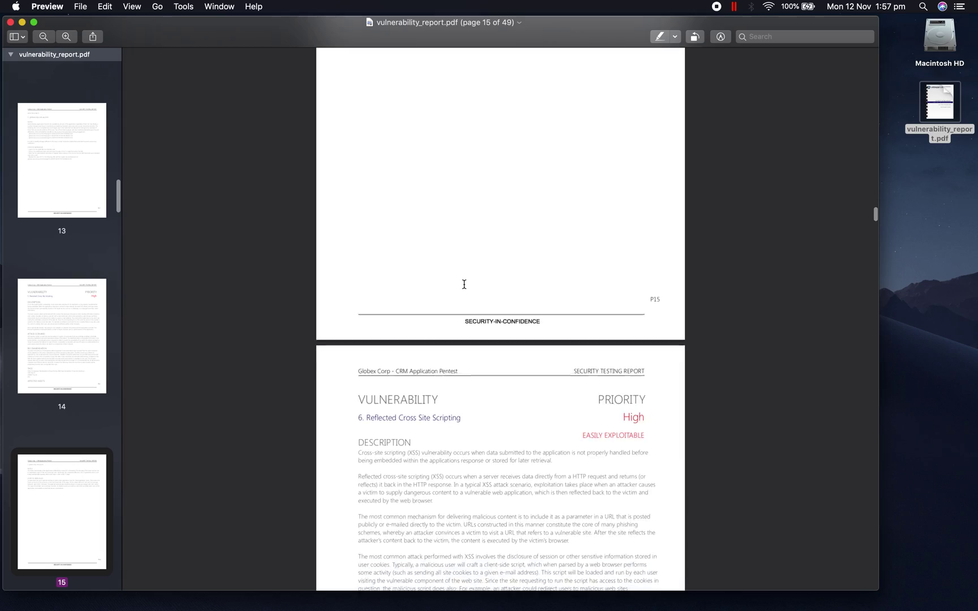
pyautogui.scroll(-20, 464, 284)
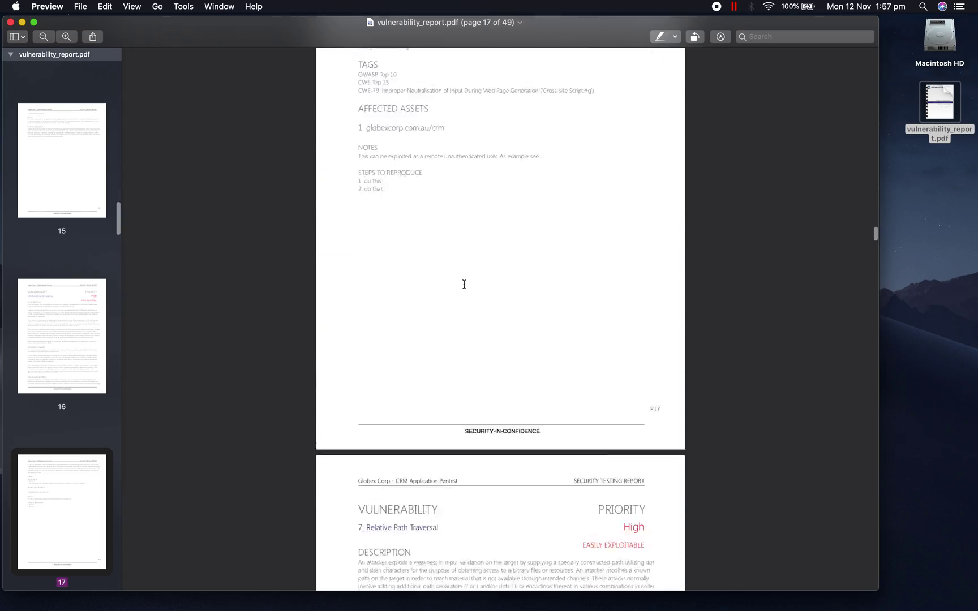
pyautogui.scroll(-20, 464, 284)
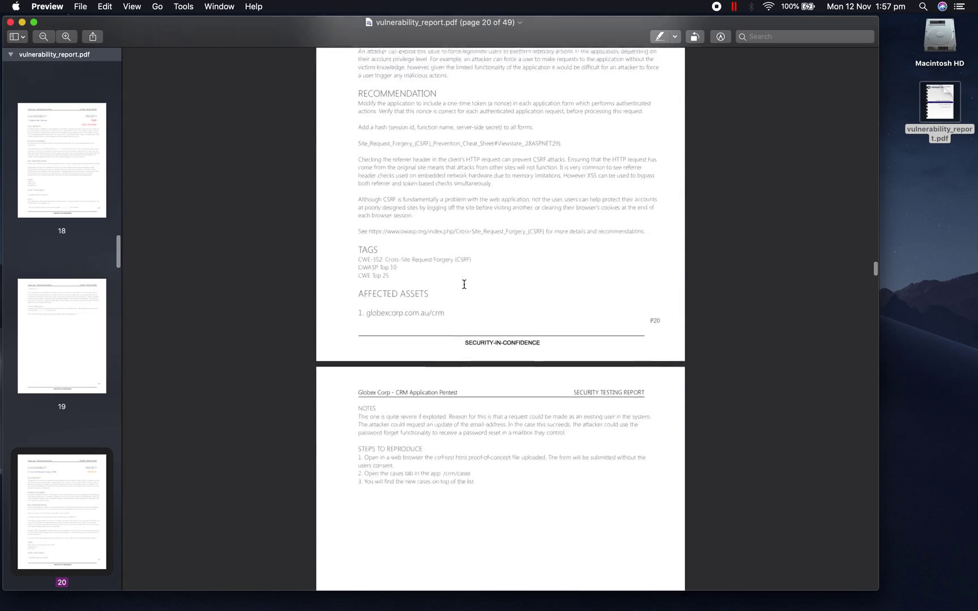
pyautogui.scroll(-20, 464, 284)
pyautogui.scroll(-15, 464, 284)
pyautogui.scroll(2, 441, 325)
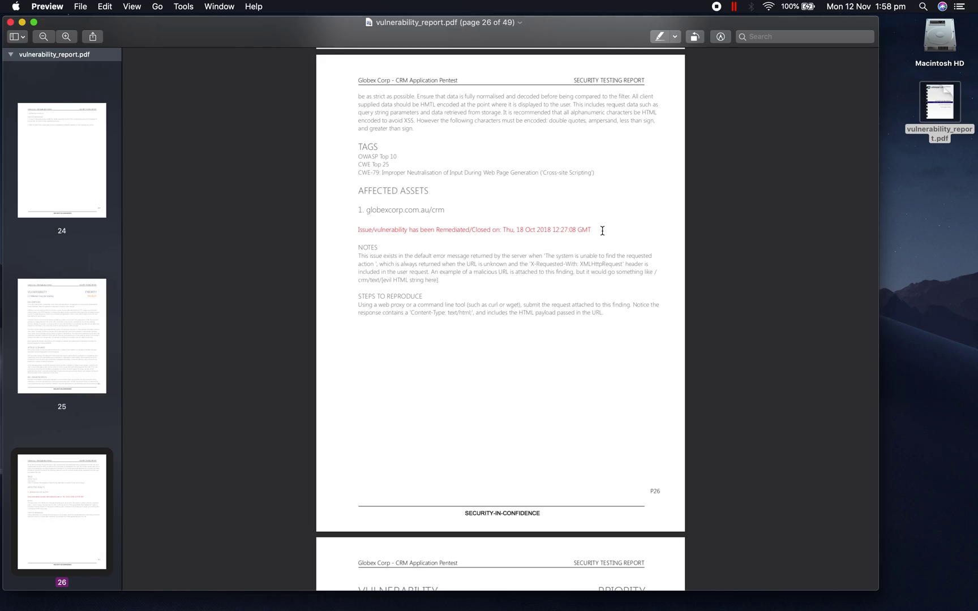
pyautogui.scroll(-20, 539, 336)
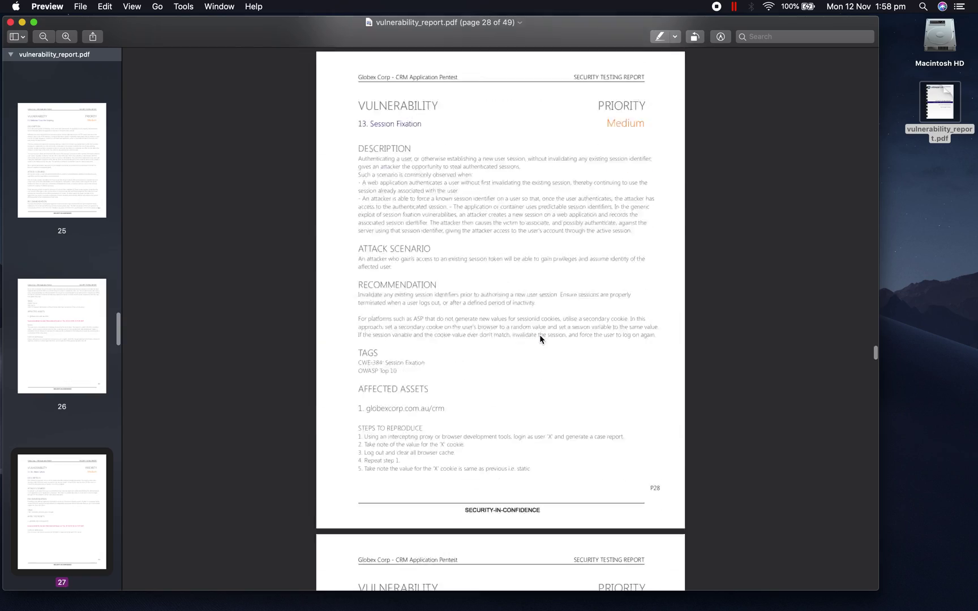
pyautogui.scroll(-20, 540, 338)
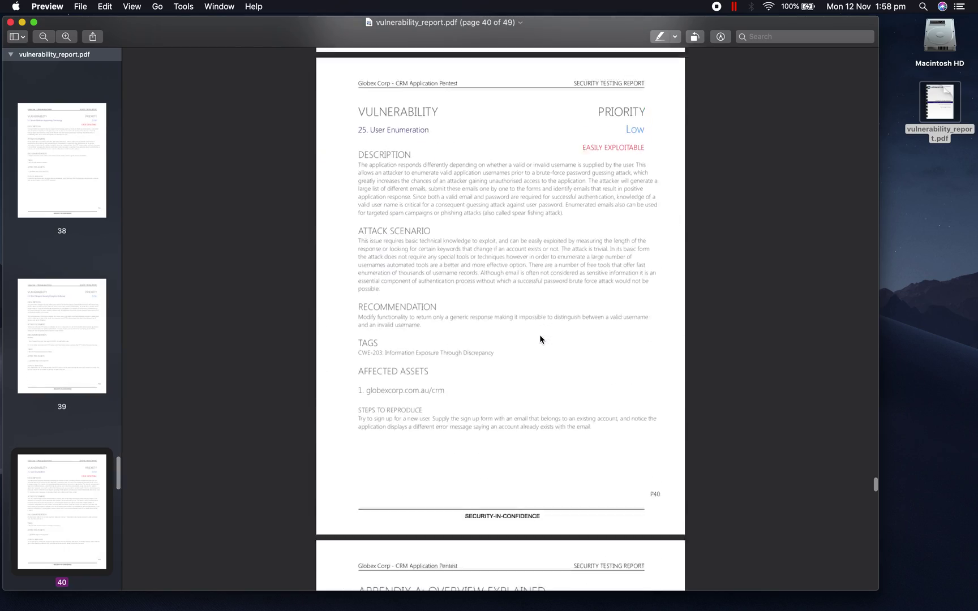
# Scroll through Appendix A, the Appendix B severity definitions and Appendix C test cases to page 48.
pyautogui.scroll(-5, 540, 339)
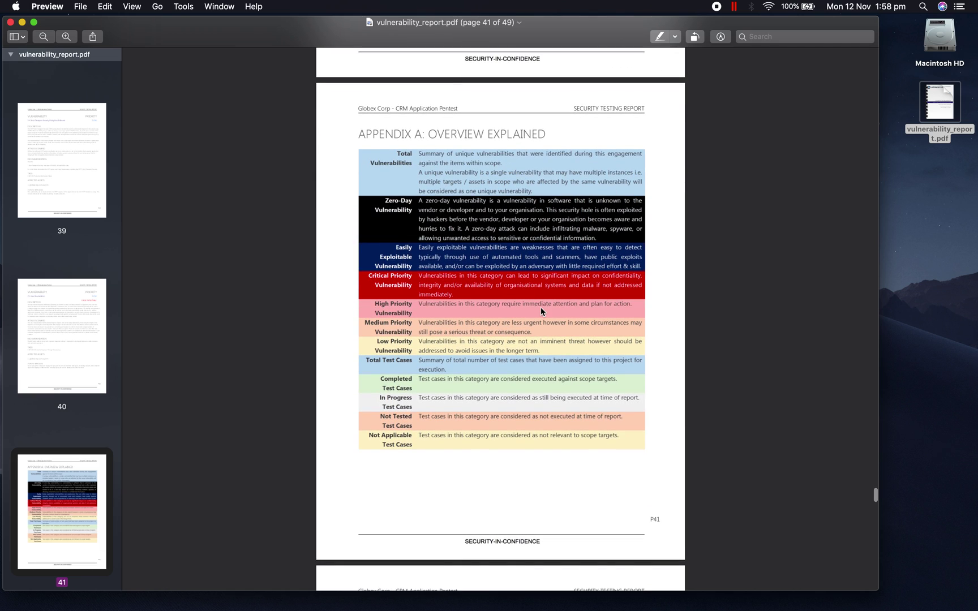
pyautogui.scroll(2, 483, 240)
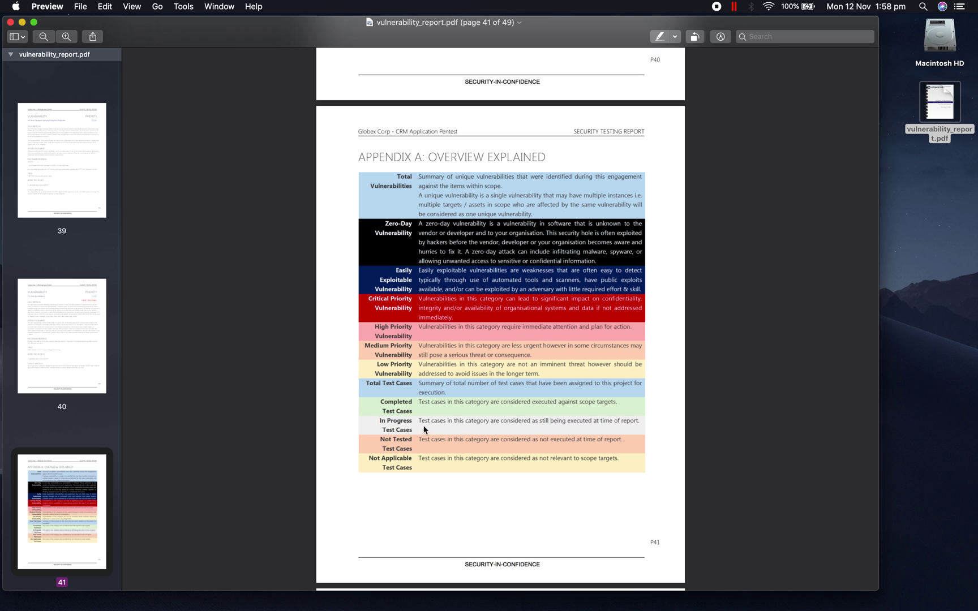
pyautogui.scroll(-15, 462, 328)
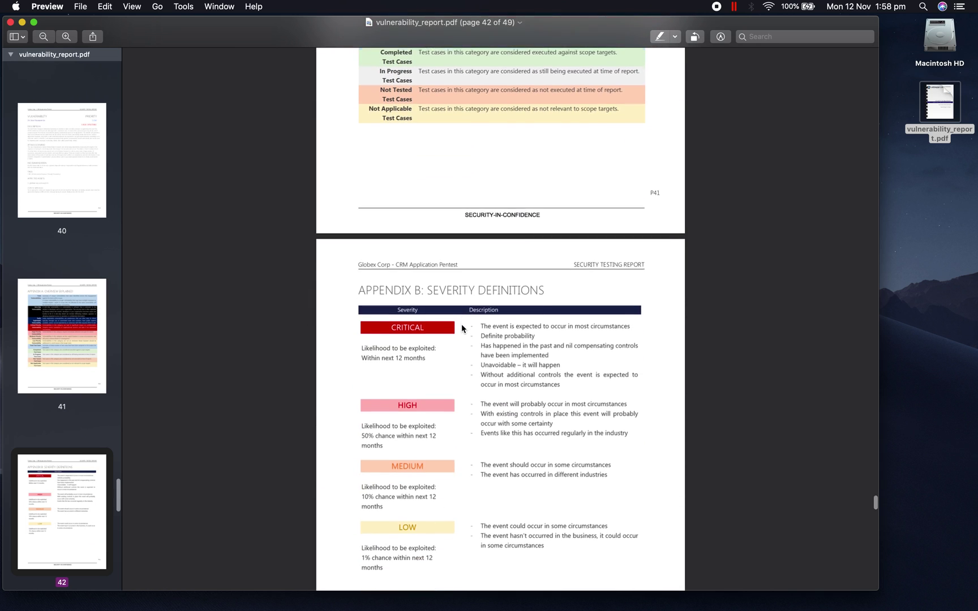
pyautogui.scroll(-5, 519, 365)
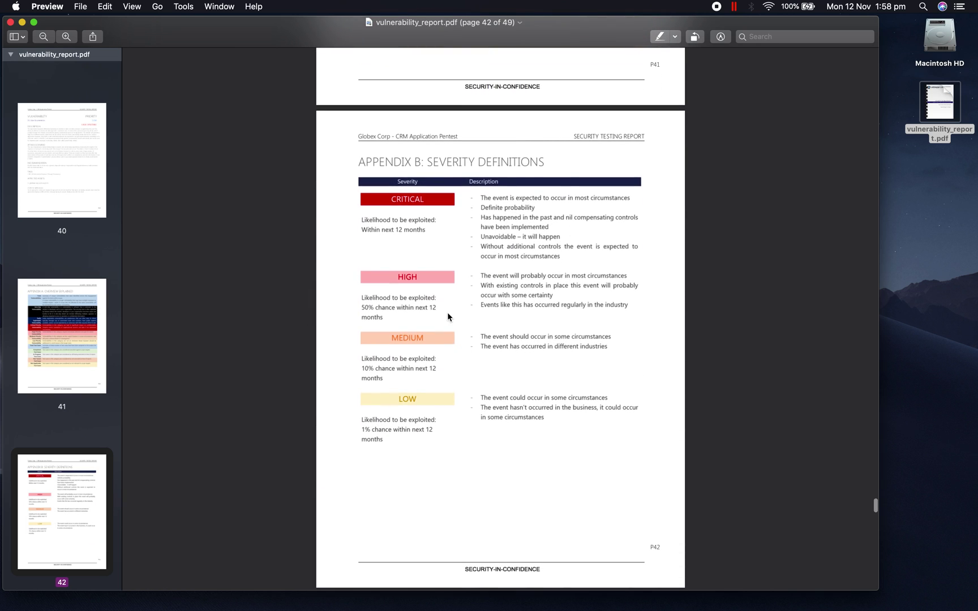
pyautogui.scroll(-7, 479, 390)
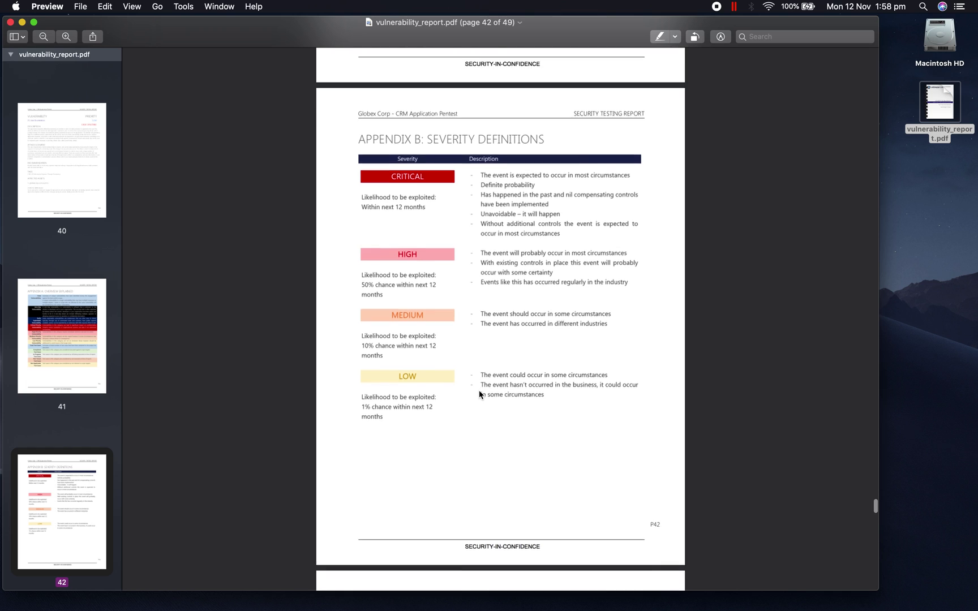
pyautogui.scroll(-16, 479, 390)
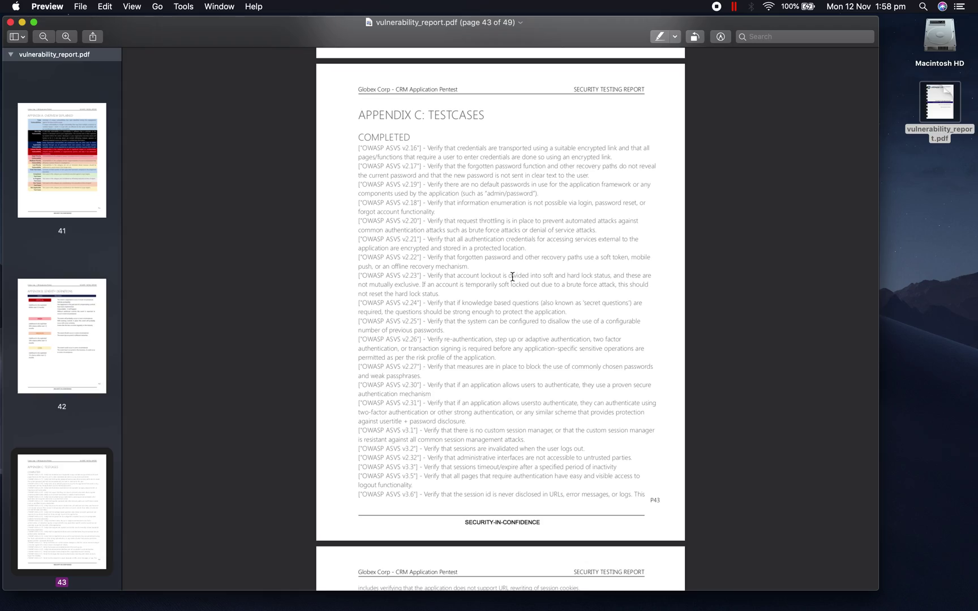
pyautogui.scroll(-12, 512, 276)
pyautogui.scroll(-20, 512, 276)
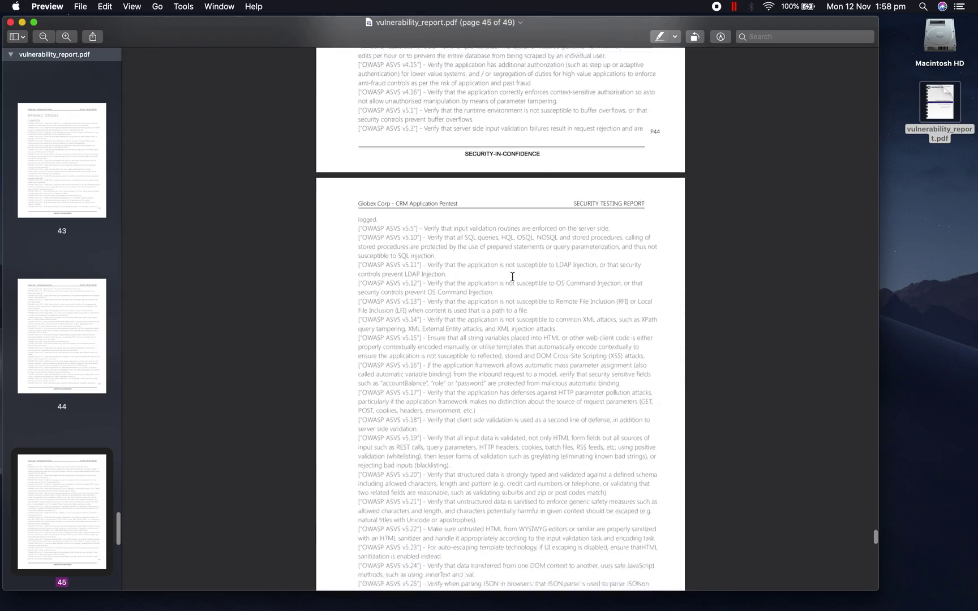
pyautogui.scroll(-20, 512, 277)
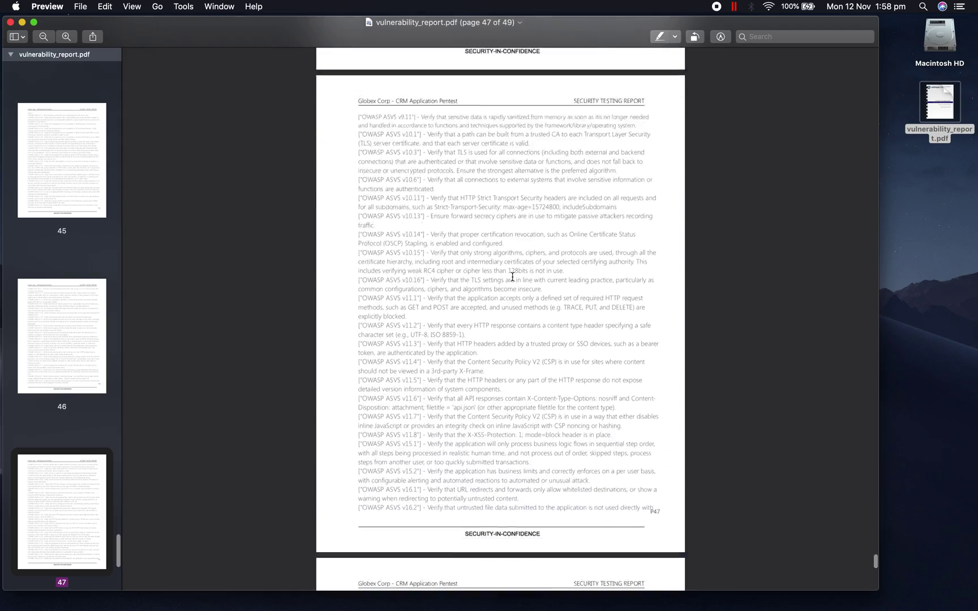
pyautogui.scroll(-20, 512, 276)
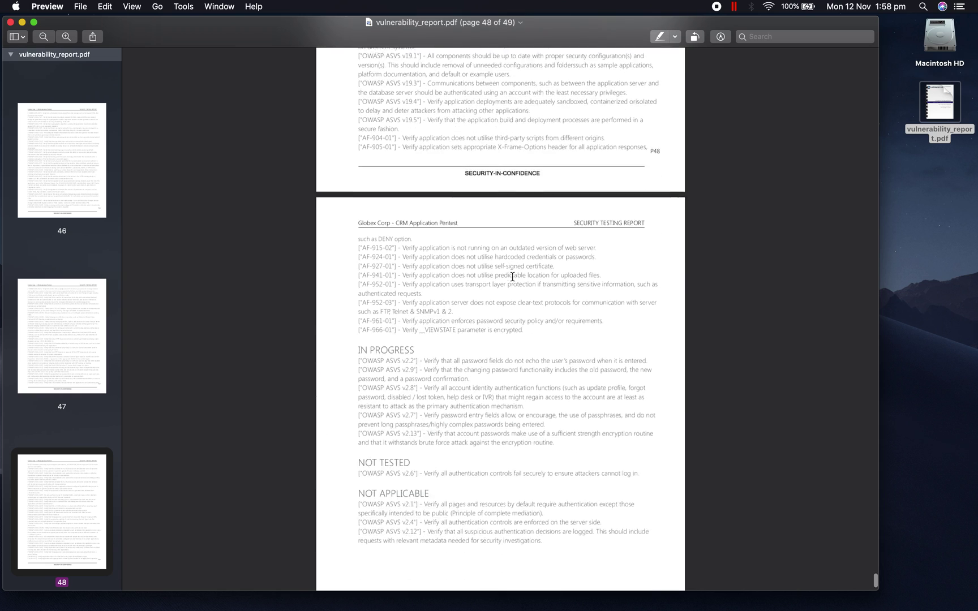